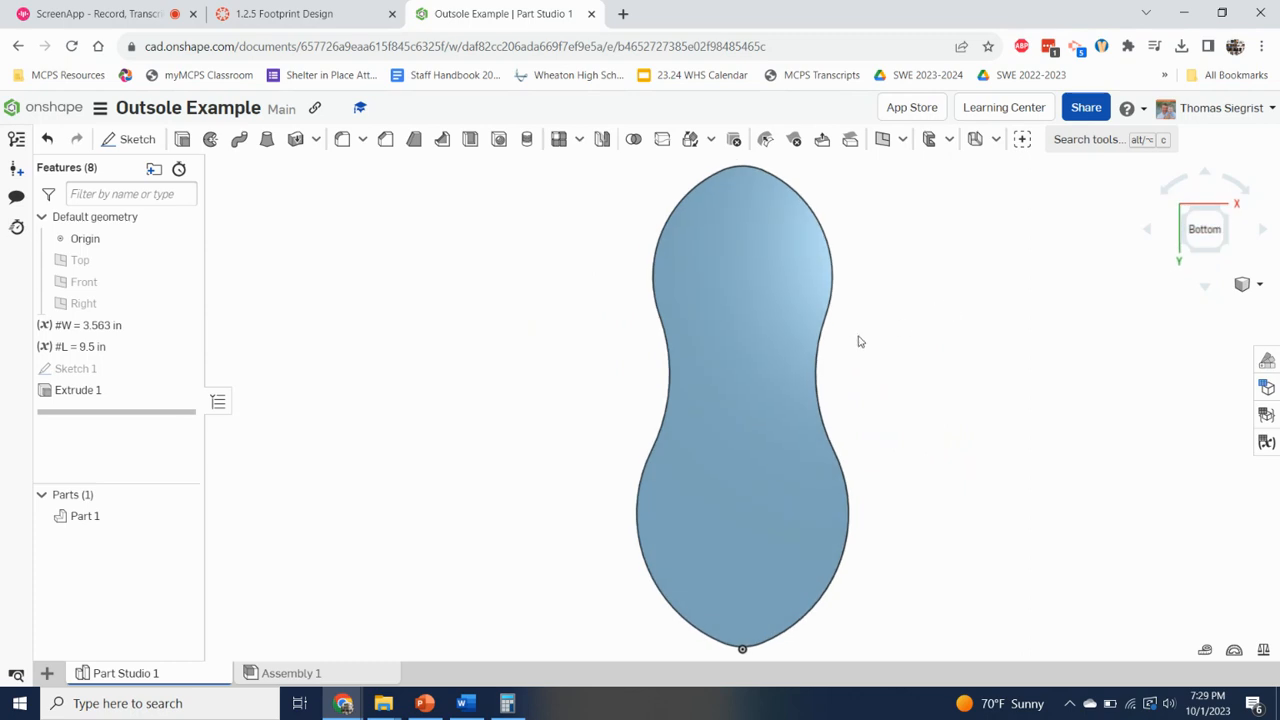
- Sketch a thin horizontal rectangle about 14.35 by 0.26 in across the middle of the outsole's bottom face
left_click(138, 141)
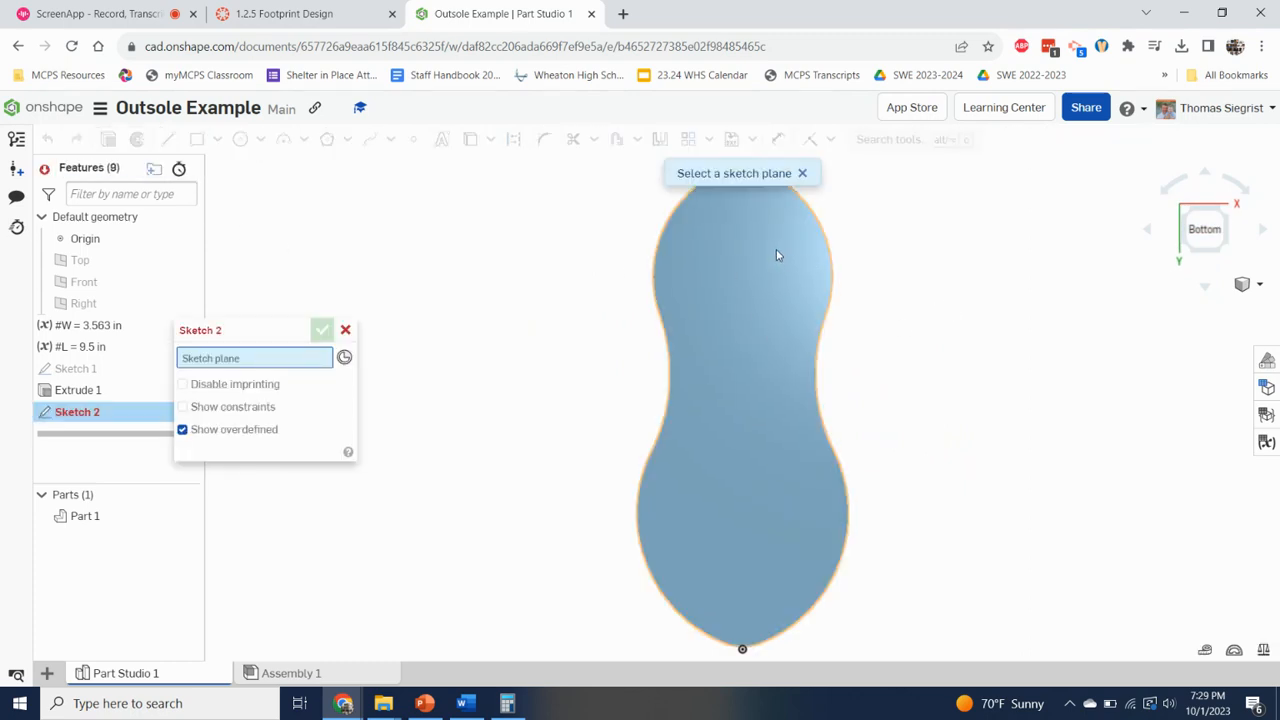
left_click(774, 252)
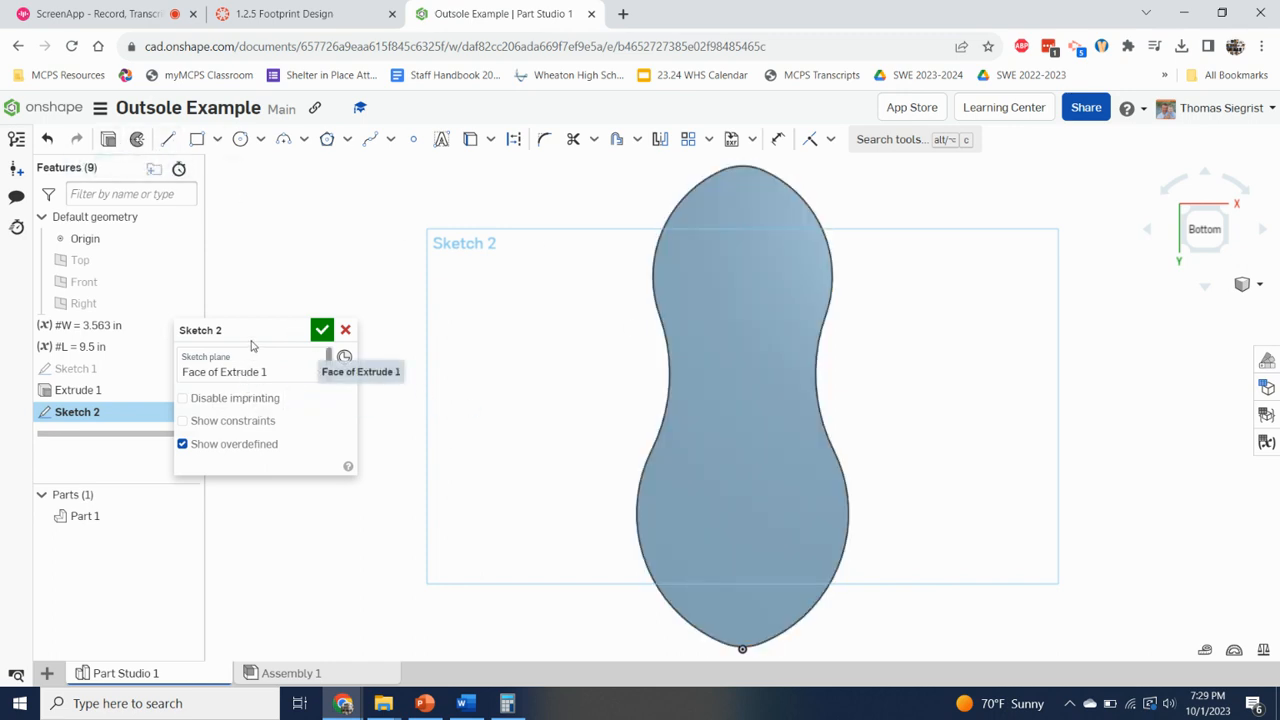
mouse_move(251, 325)
left_mouse_down()
mouse_move(257, 186)
mouse_move(294, 164)
left_mouse_up()
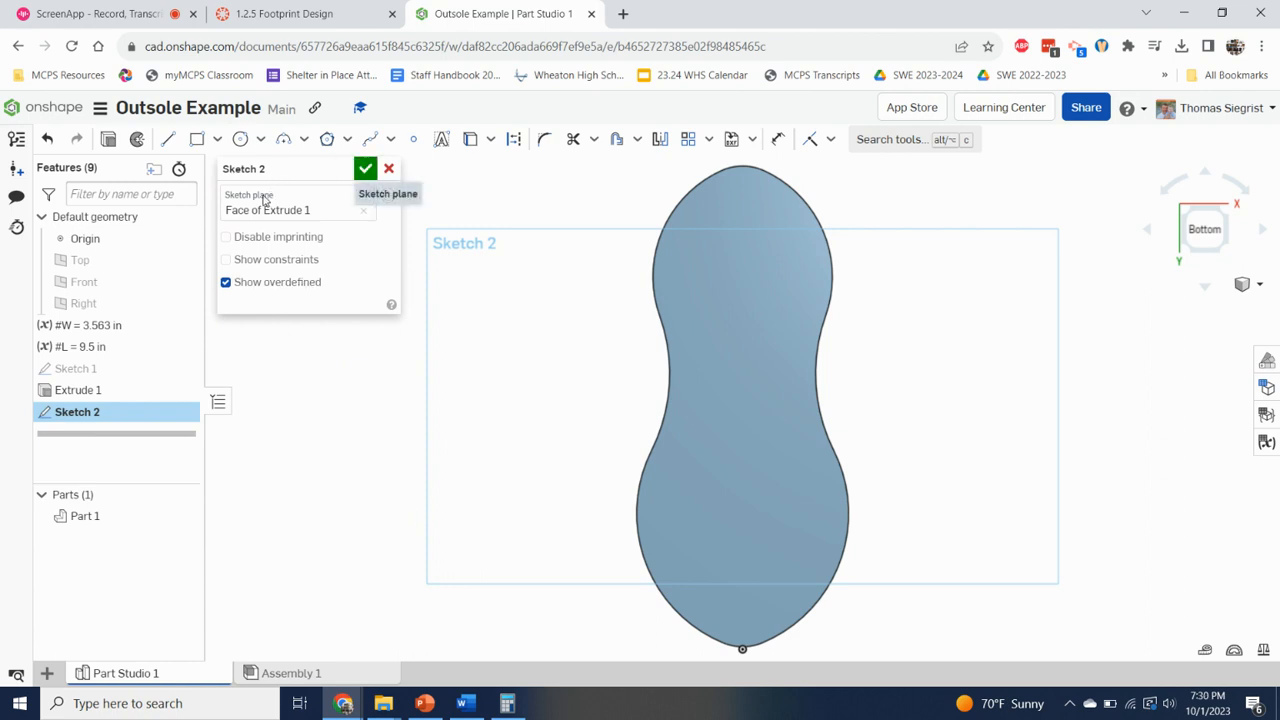
left_click(197, 141)
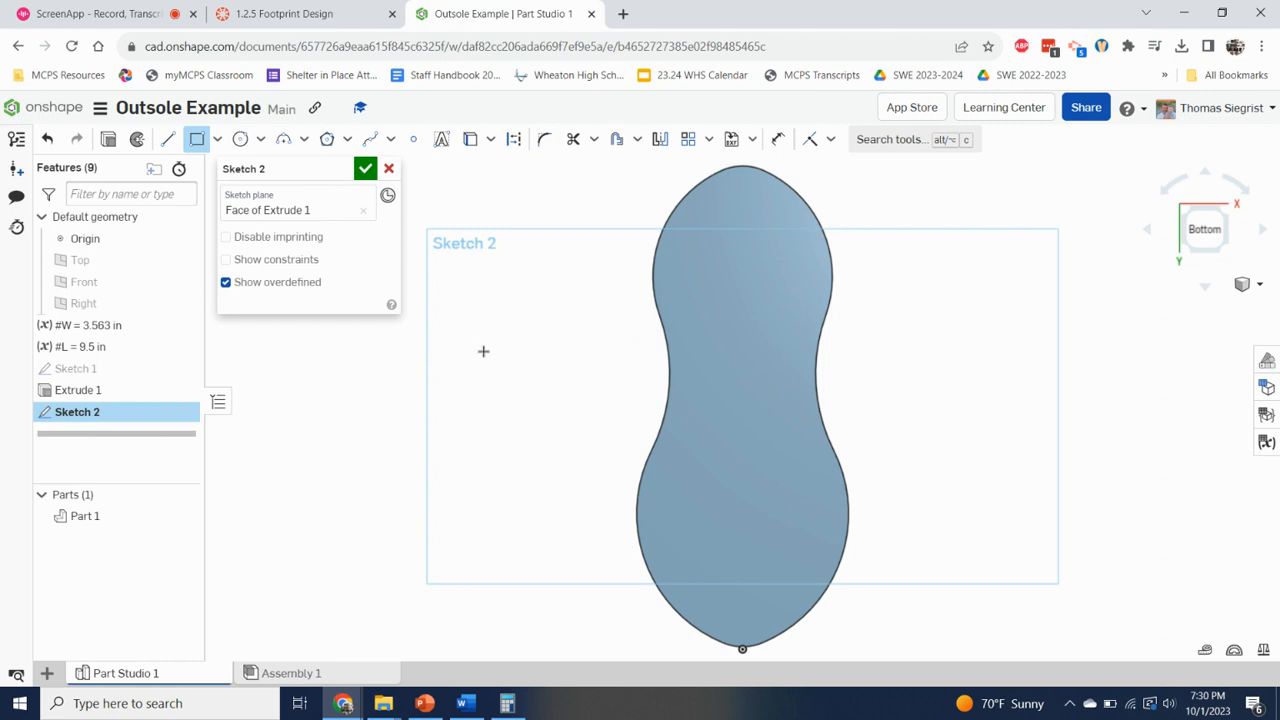
left_click(403, 362)
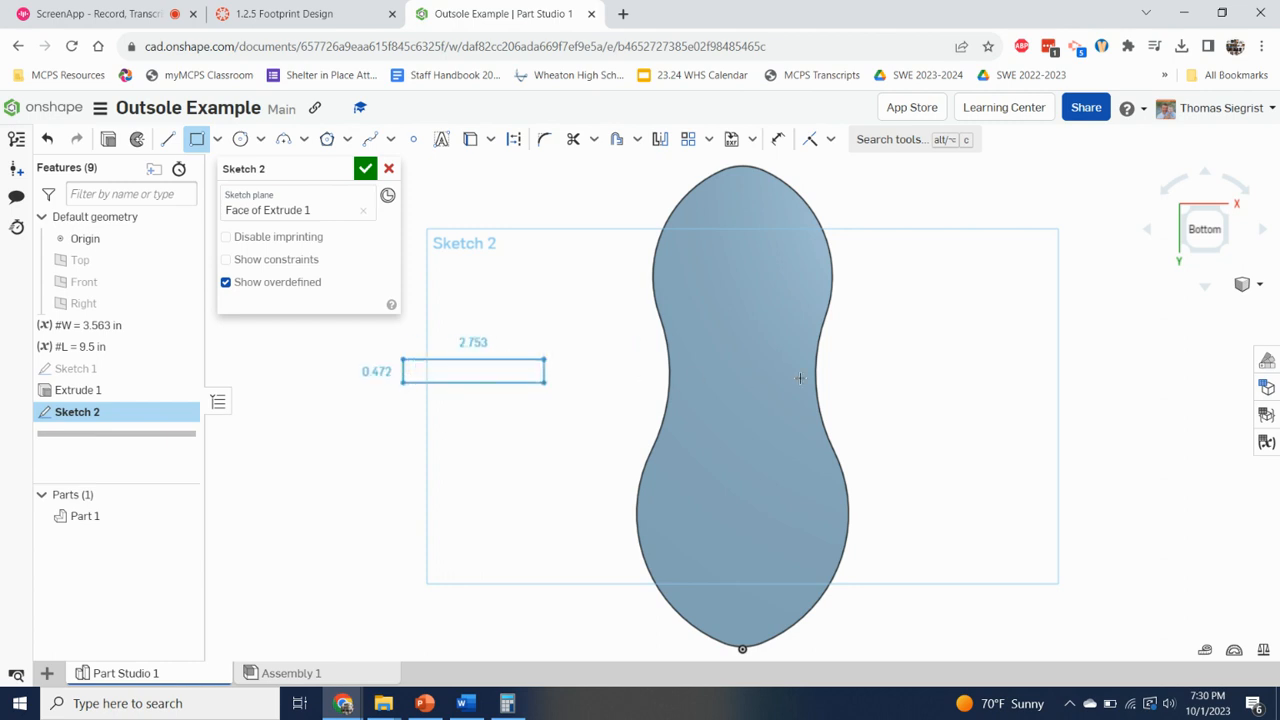
left_click(1136, 373)
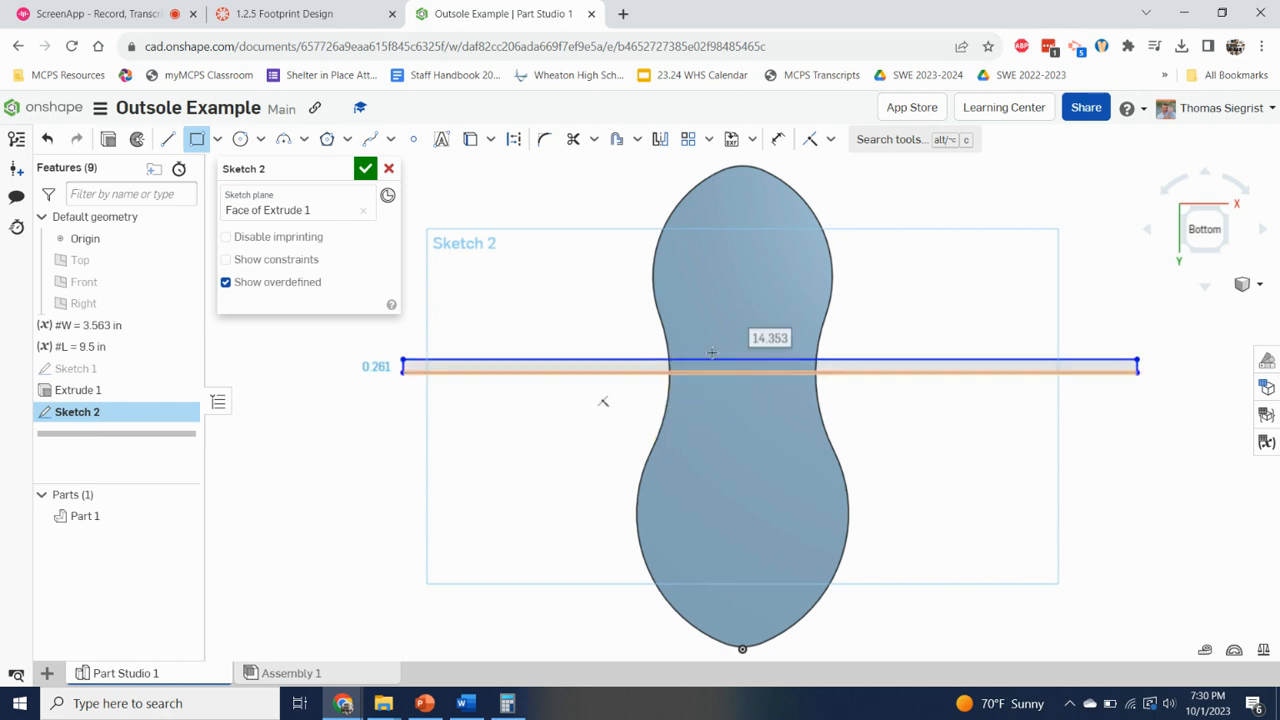
- Dimension the rectangle to 15 in long by 0.25 in high and finish the sketch
double_click(784, 339)
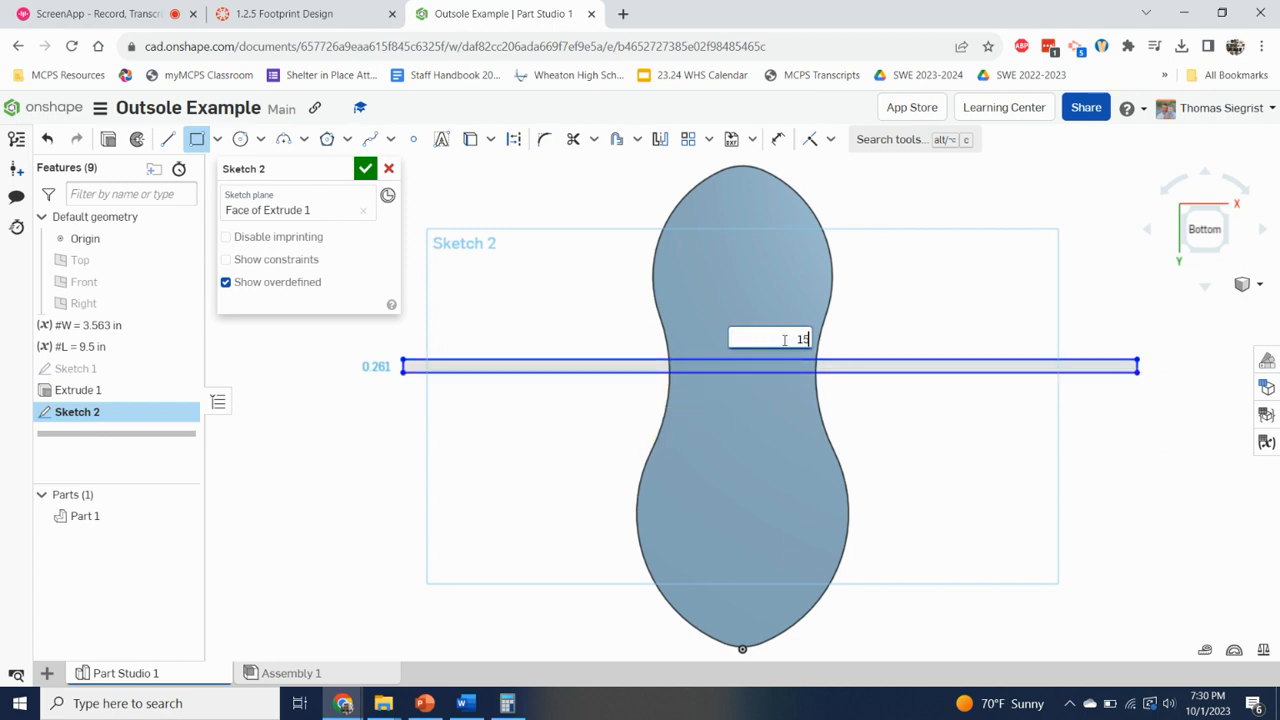
type("15")
key("Return")
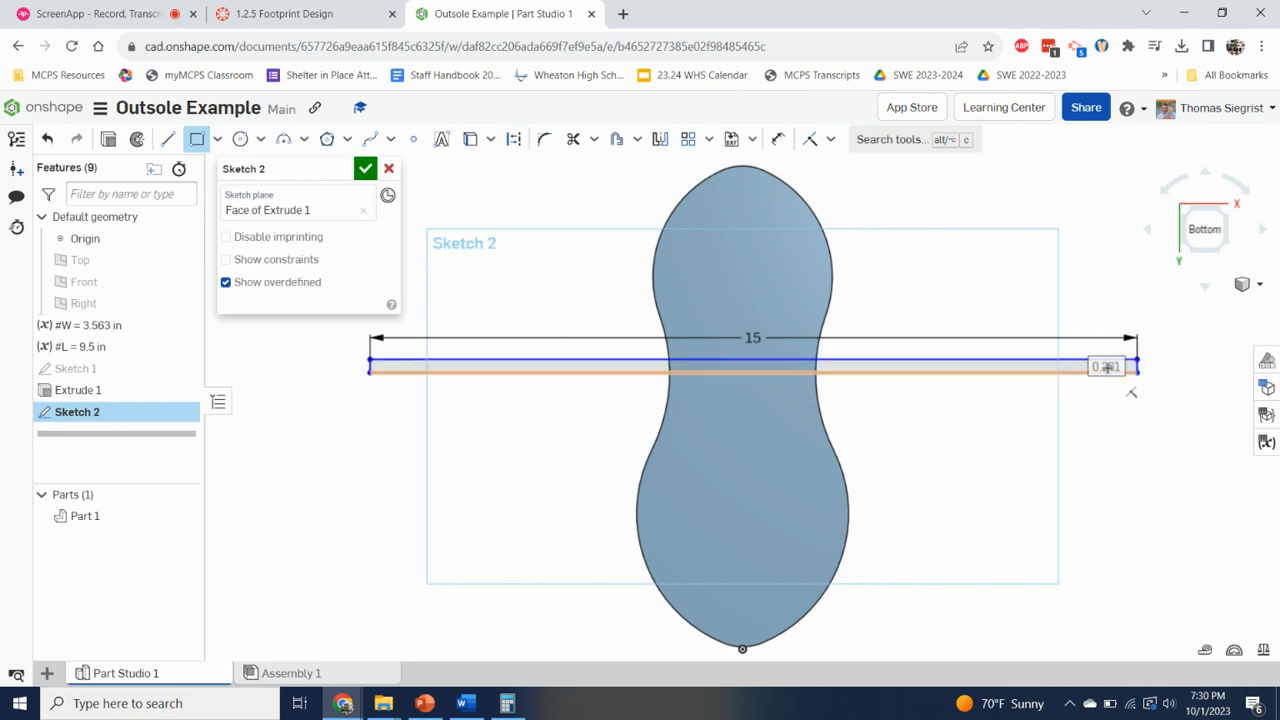
double_click(1106, 366)
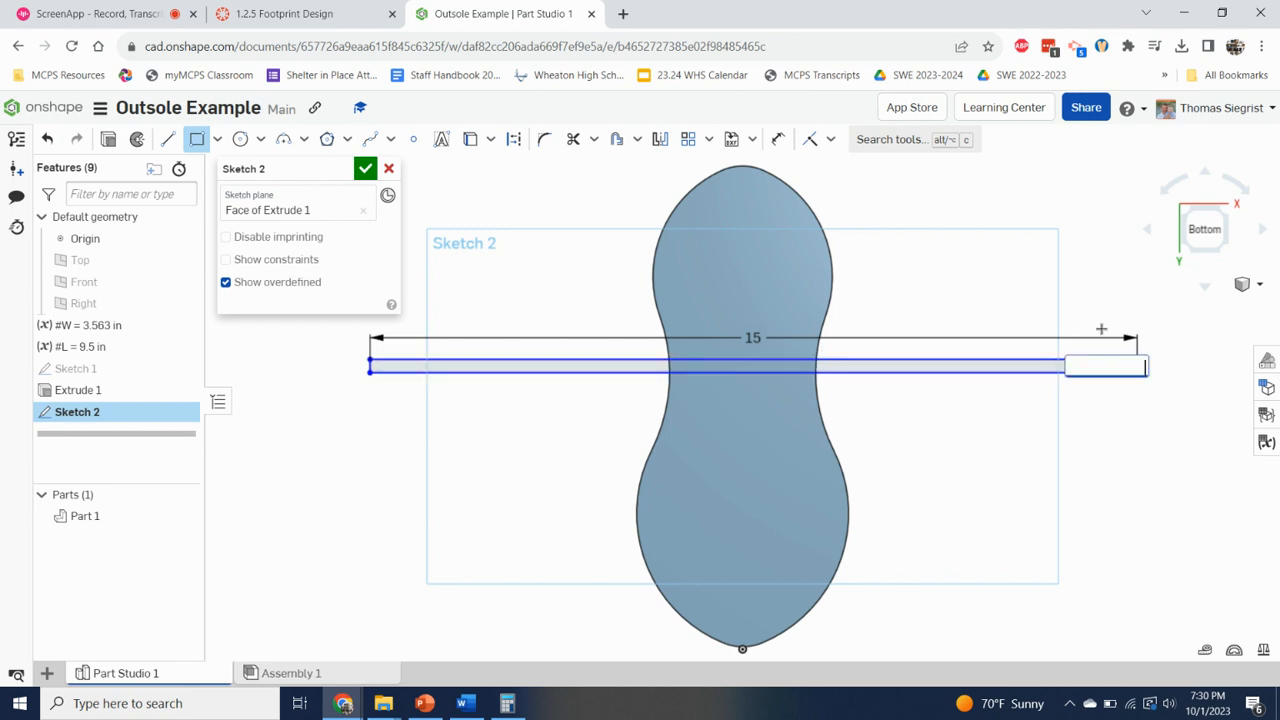
type(".25")
key("Return")
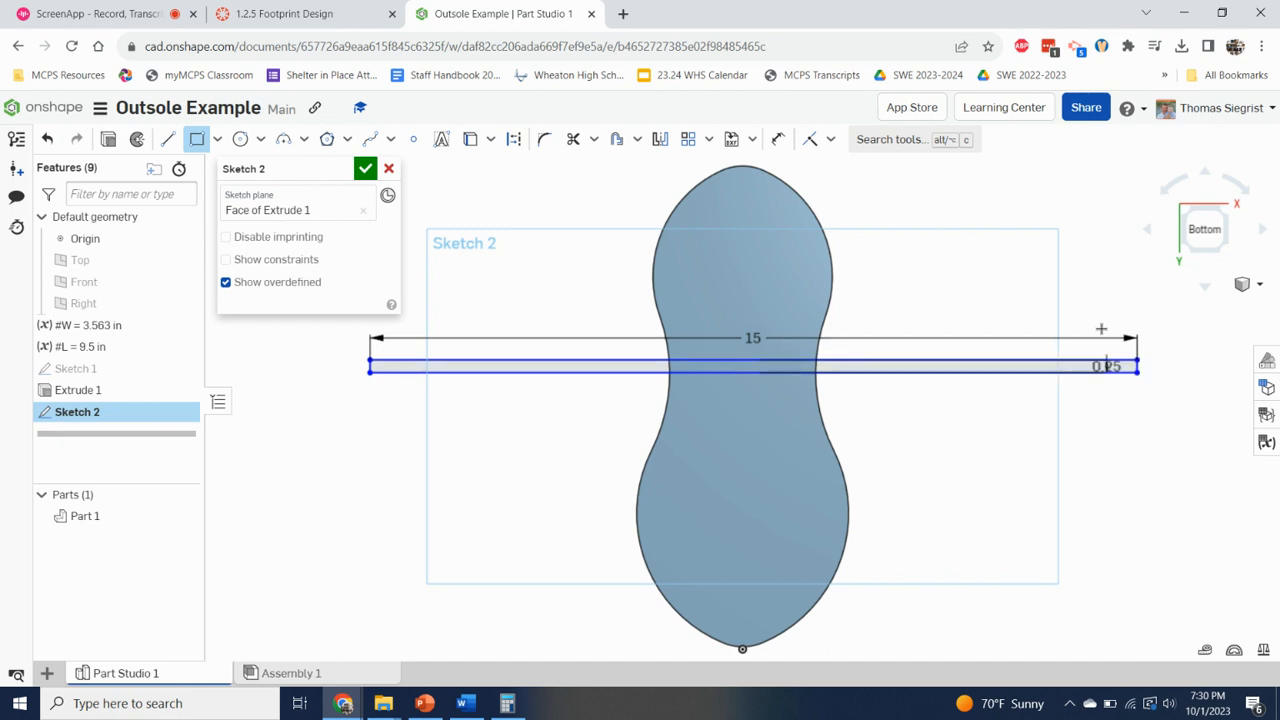
left_click(365, 169)
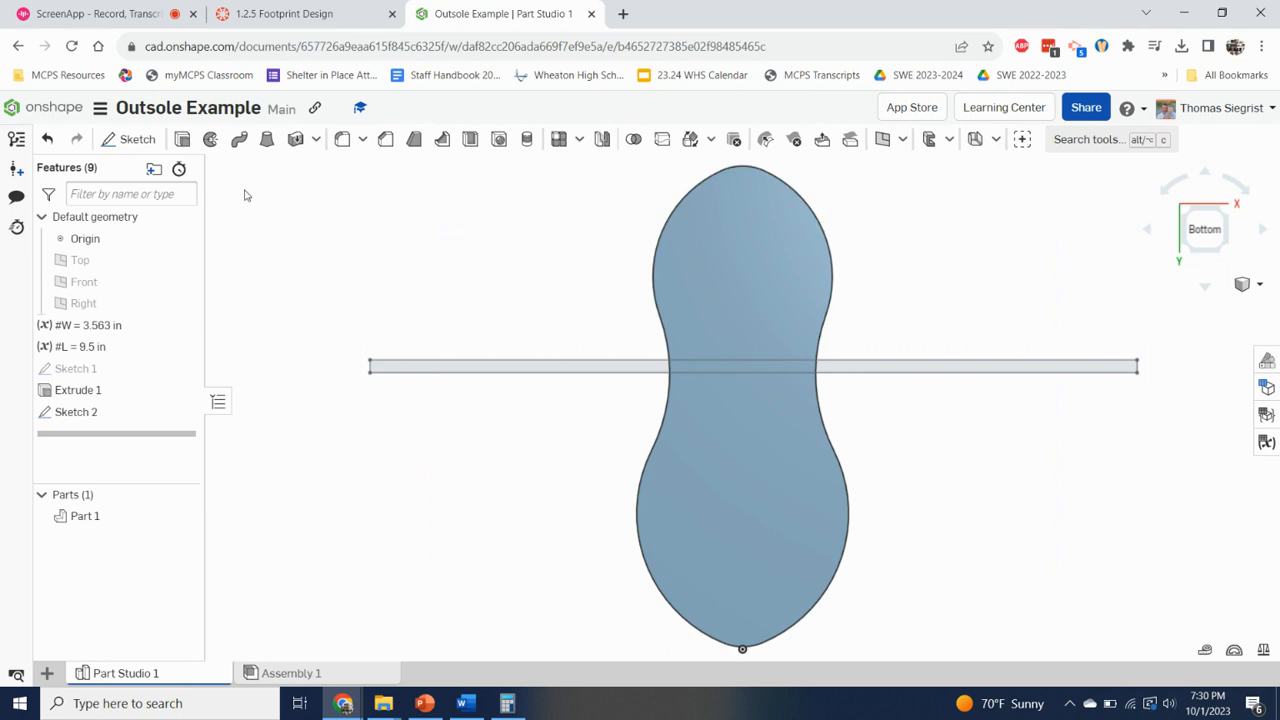
- Extrude all three regions of the rectangle sketch 0.05 in as an Add, merged with all parts
left_click(183, 140)
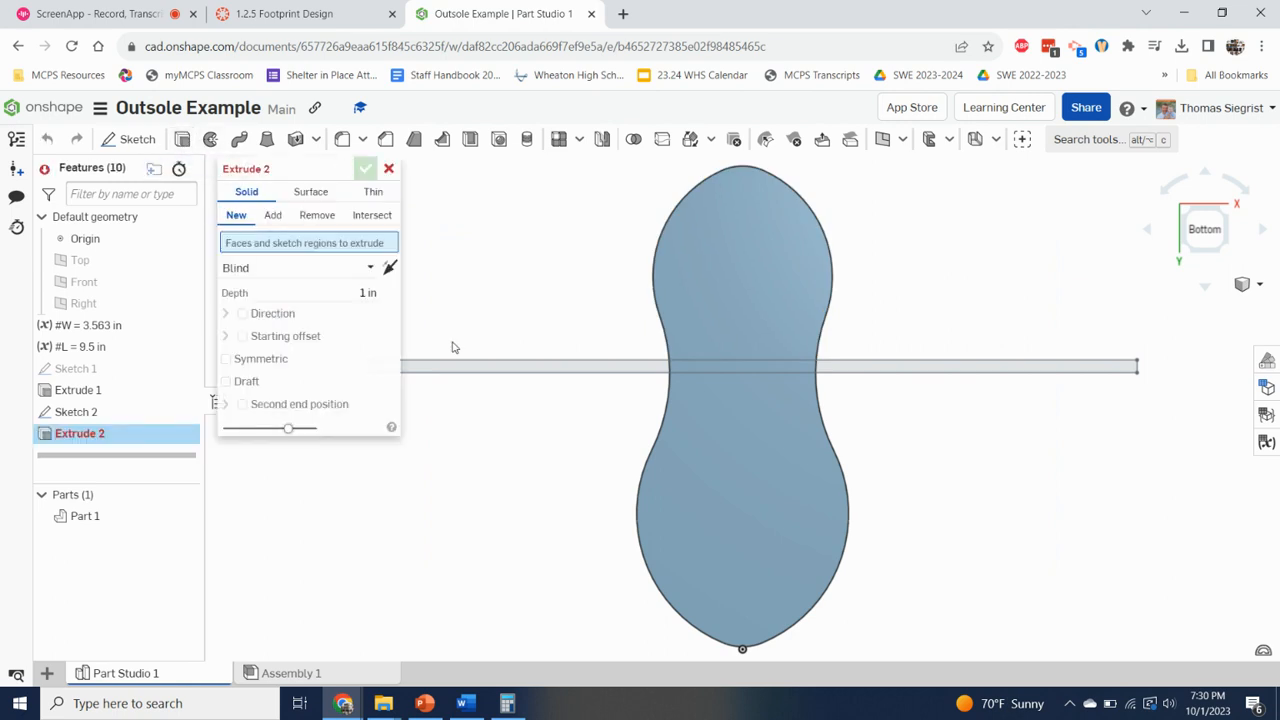
left_click(495, 368)
left_click(735, 368)
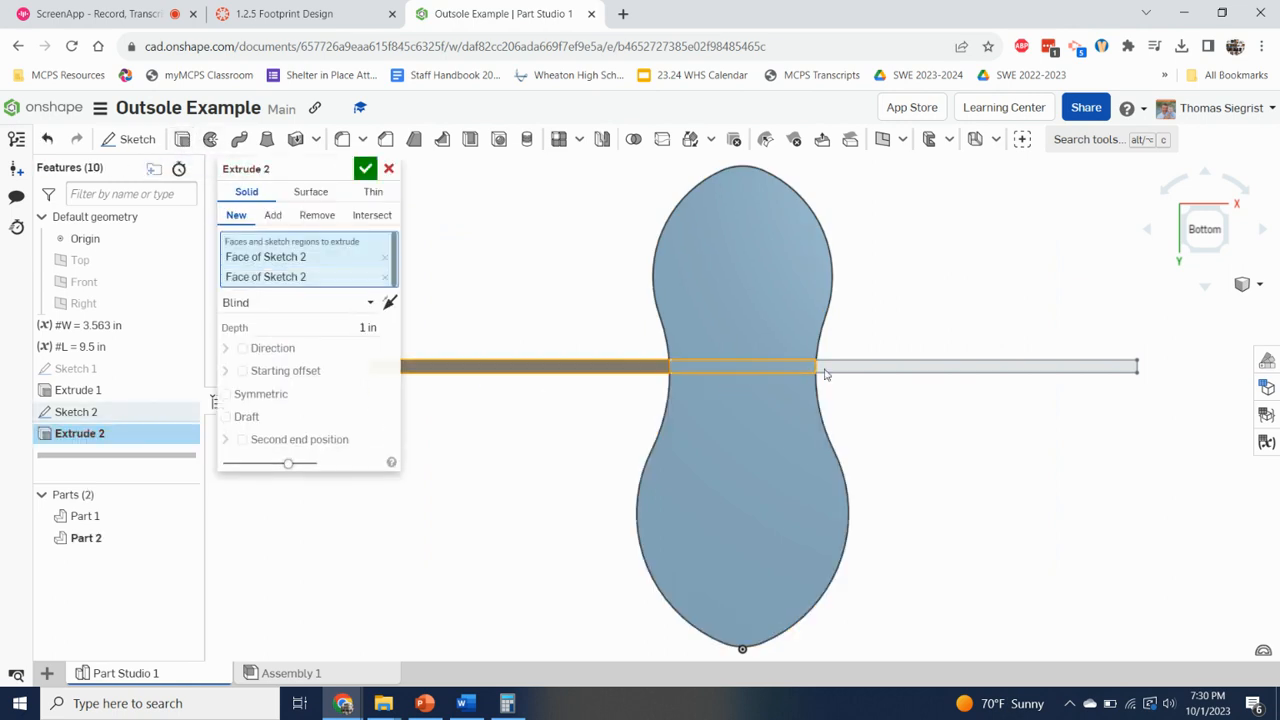
left_click(900, 368)
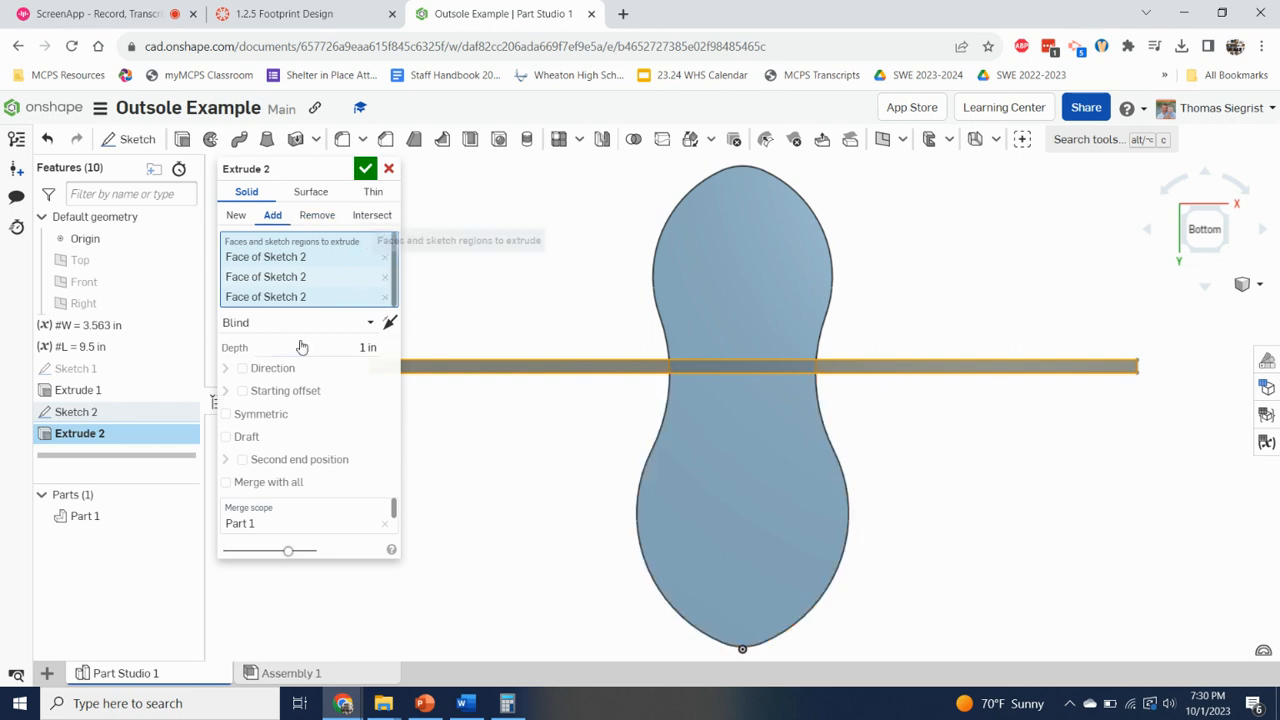
left_click(368, 348)
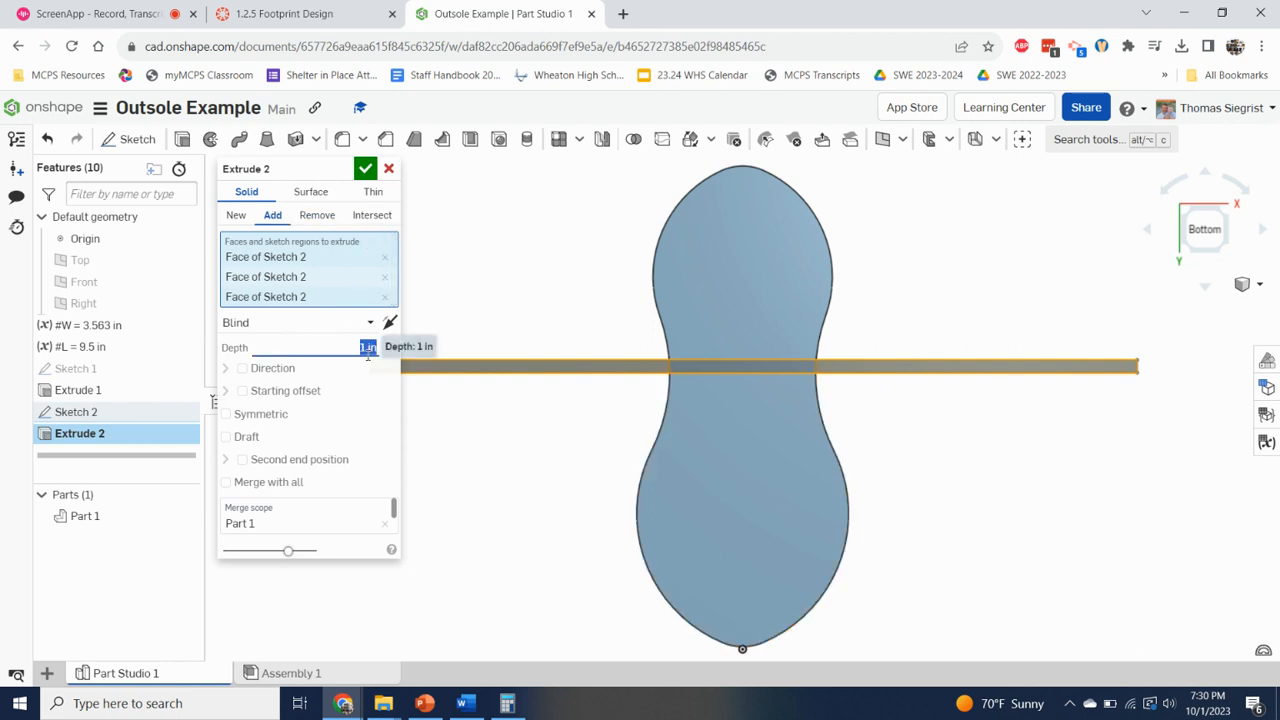
key("BackSpace")
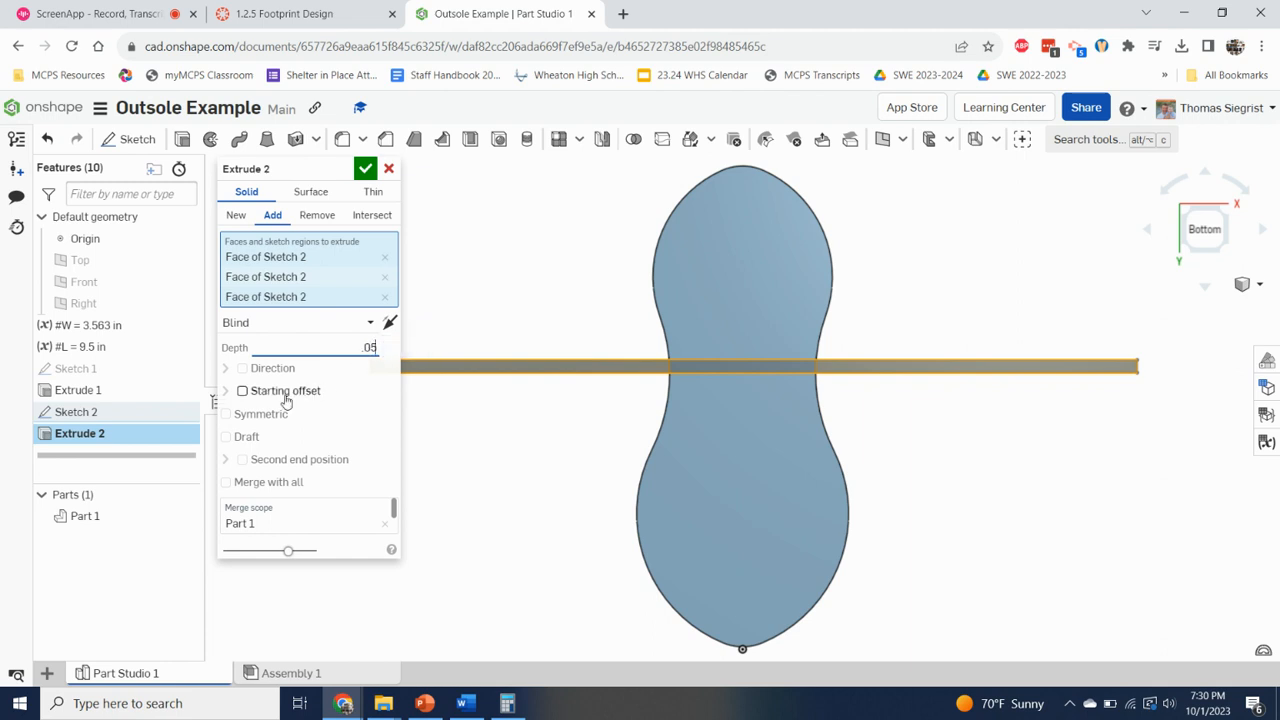
left_click(227, 483)
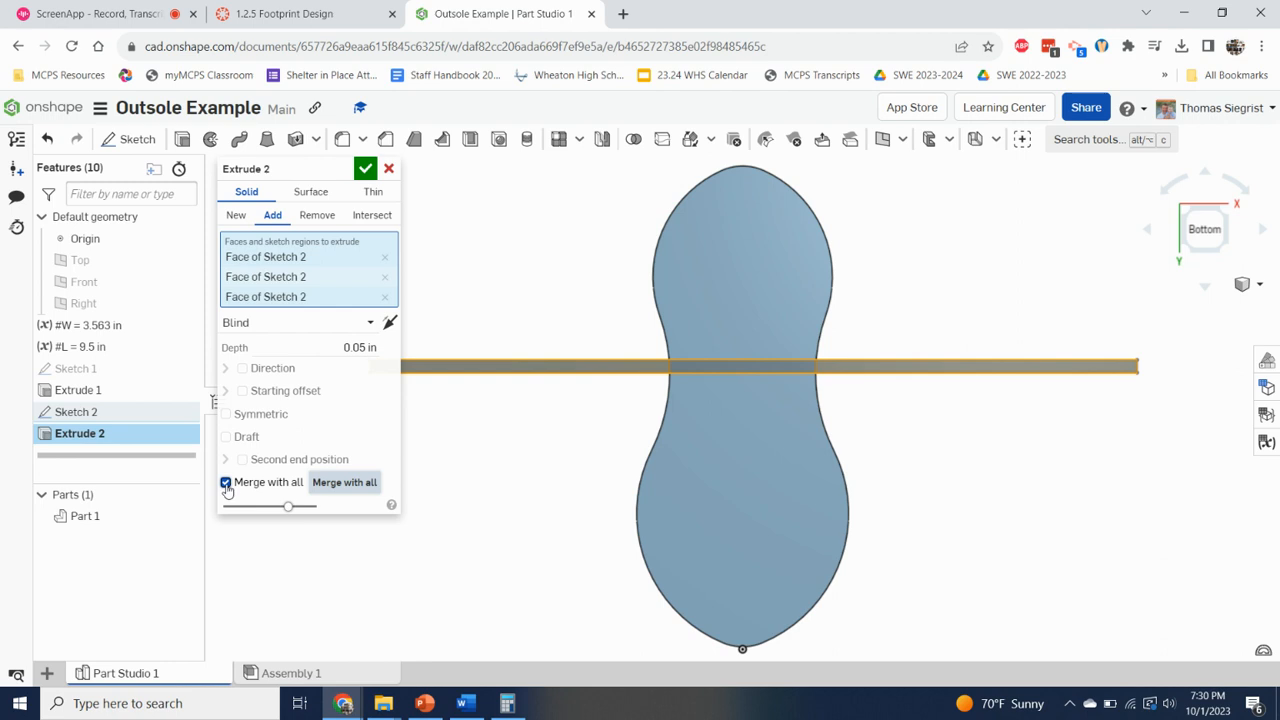
left_click(365, 168)
- Start a linear pattern of type Feature pattern with the thin bar extrusion as the feature to repeat
mouse_move(980, 456)
right_mouse_down()
mouse_move(943, 411)
mouse_move(926, 446)
mouse_move(967, 439)
right_mouse_up()
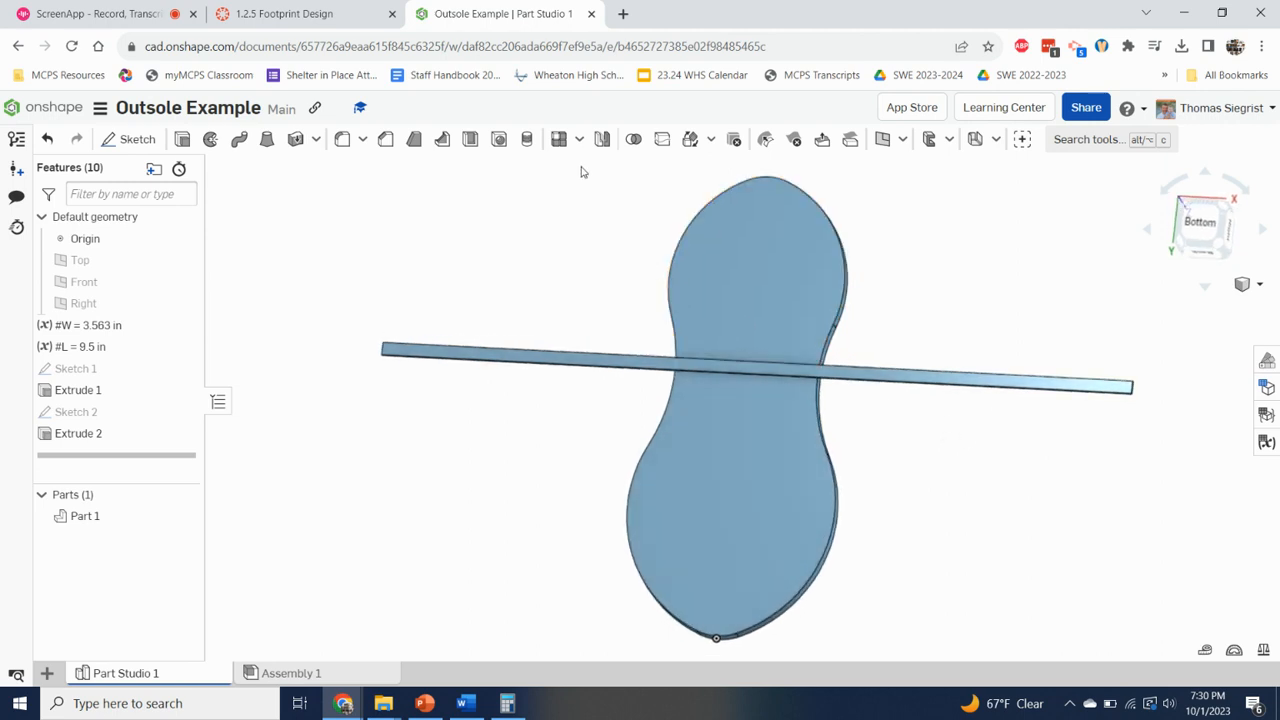
left_click(559, 139)
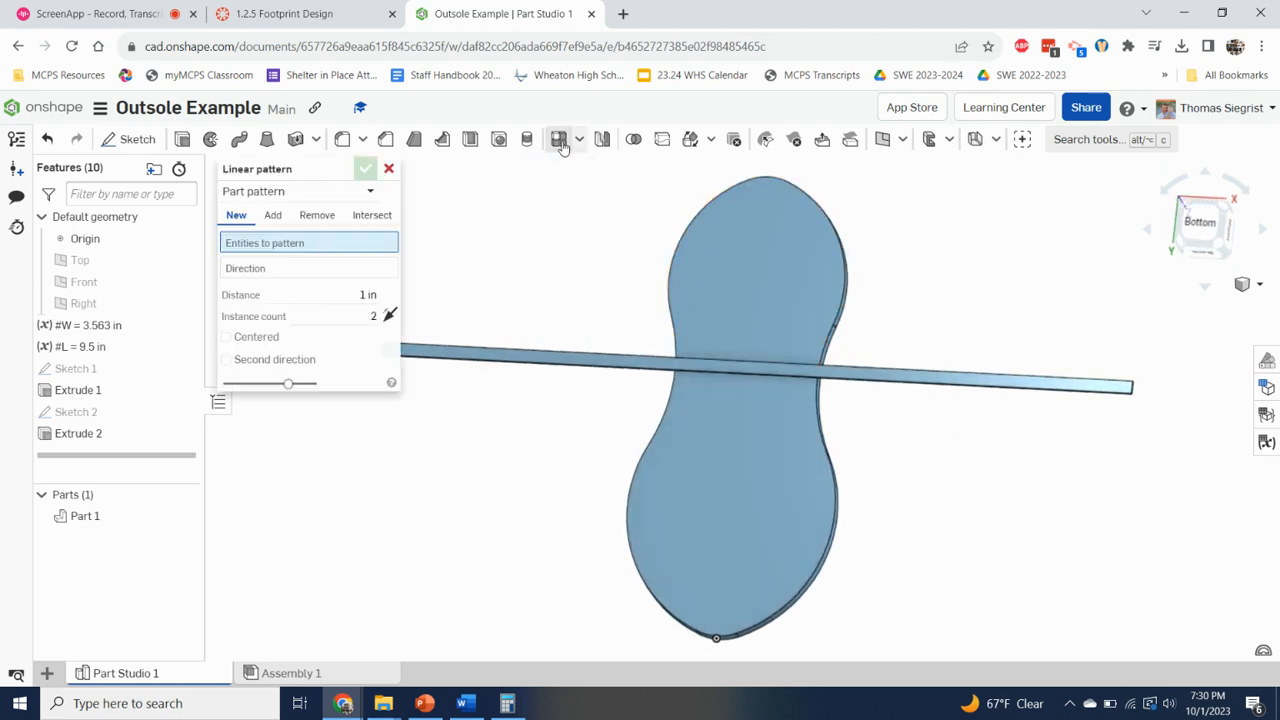
left_click(516, 366)
left_click(262, 195)
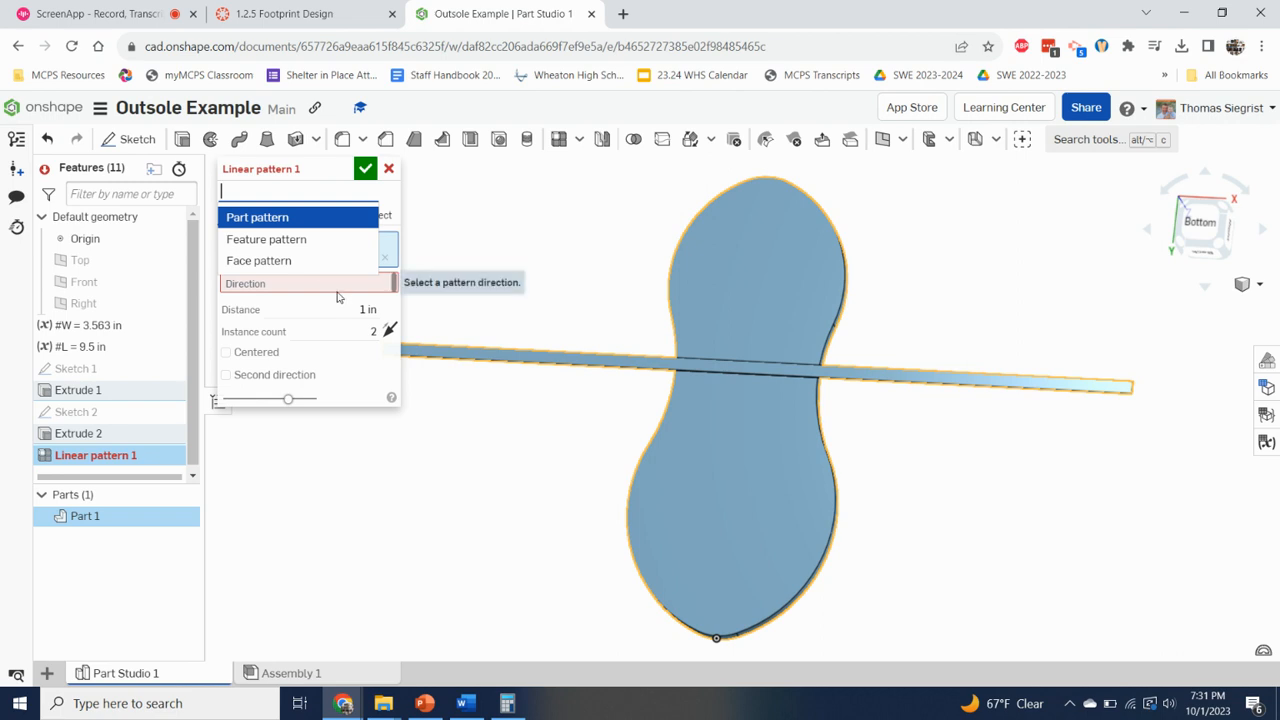
left_click(289, 244)
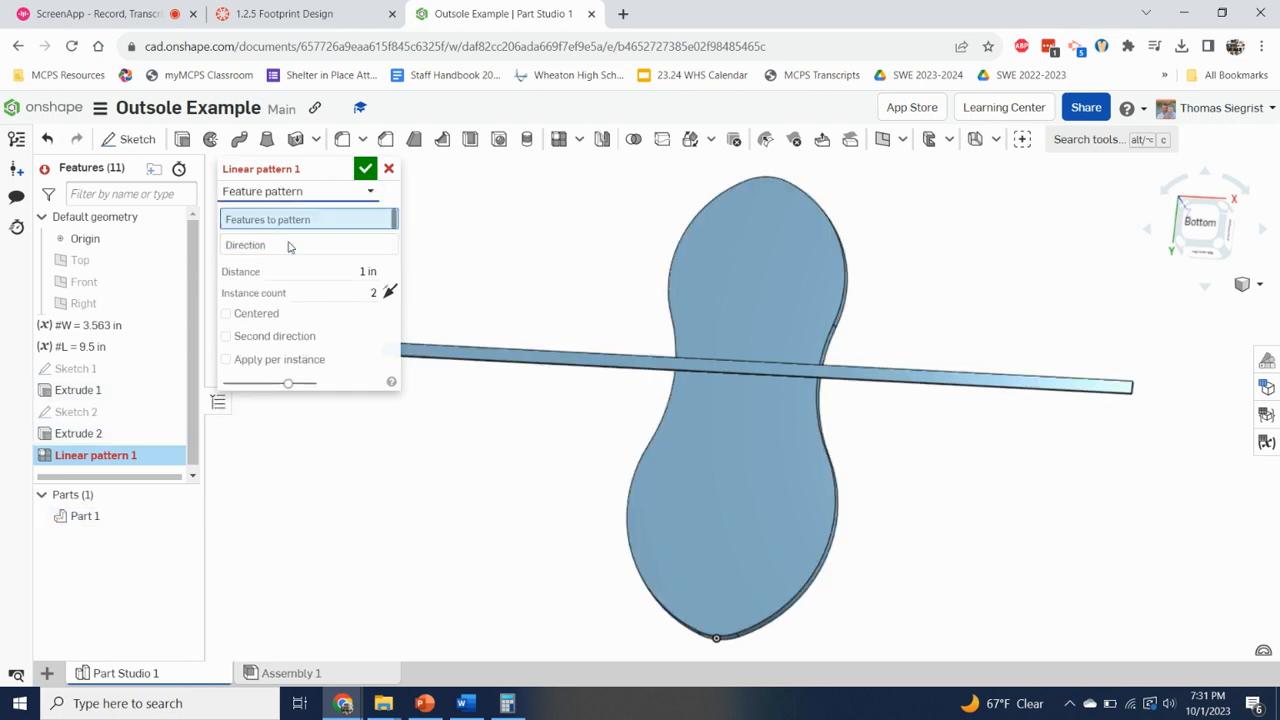
left_click(613, 366)
left_click(611, 362)
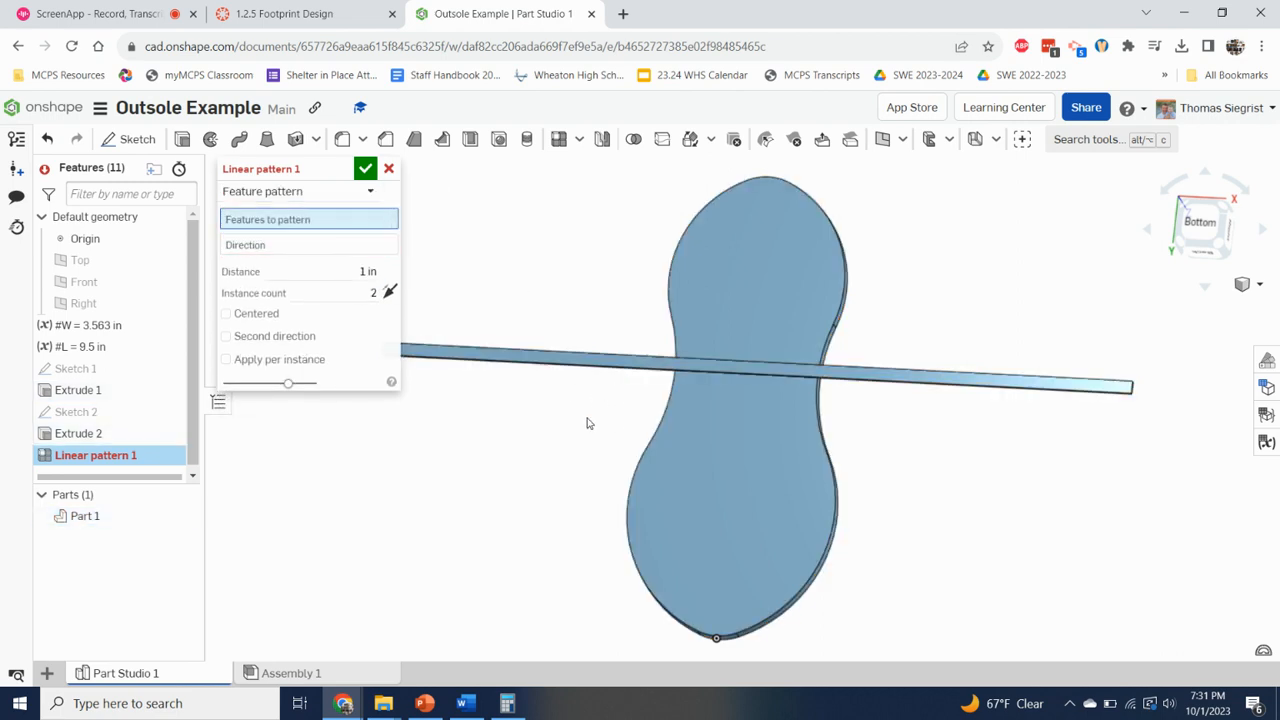
scroll(608, 363, "up", 5)
left_click(607, 366)
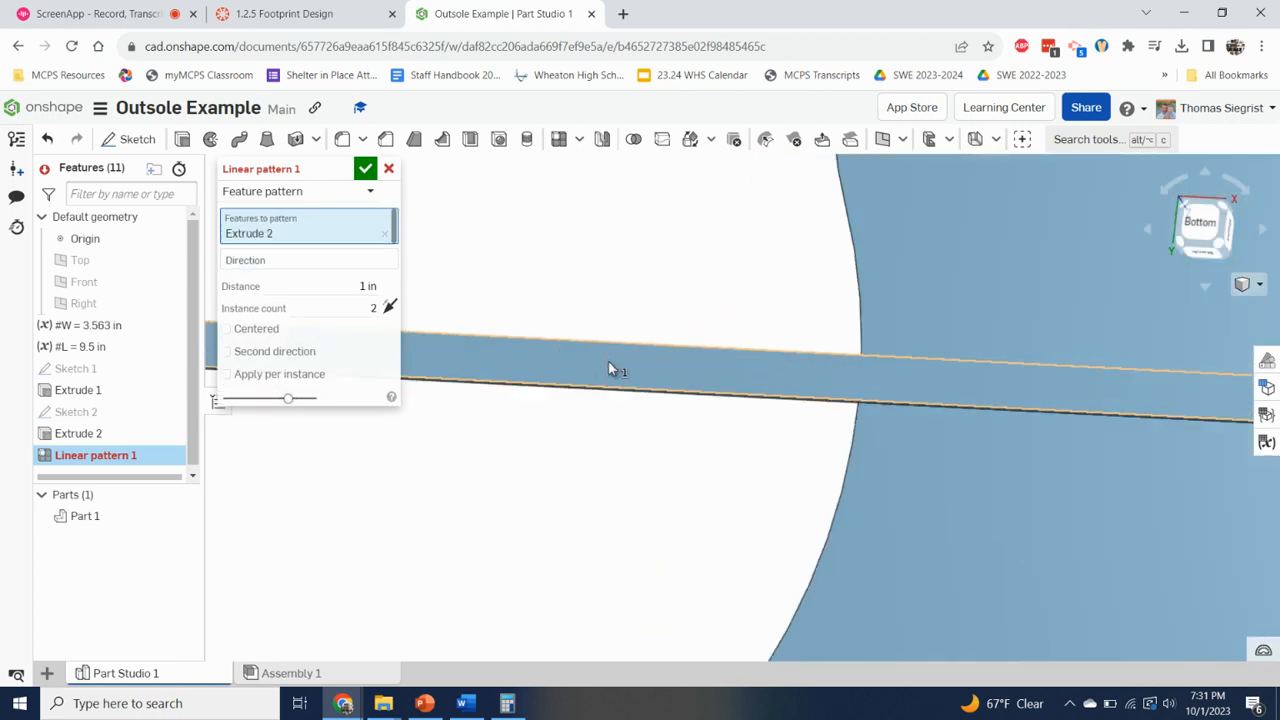
- Use the Front plane as the direction of the linear pattern
scroll(610, 365, "down", 5)
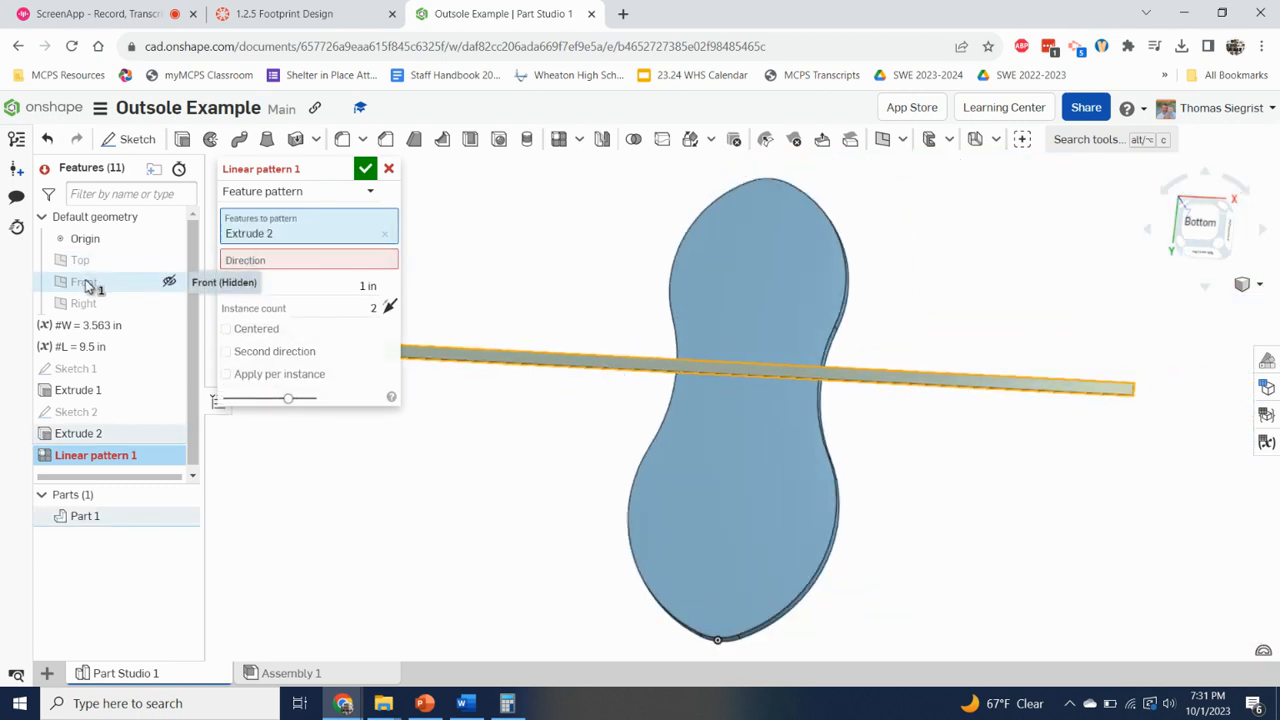
left_click(305, 262)
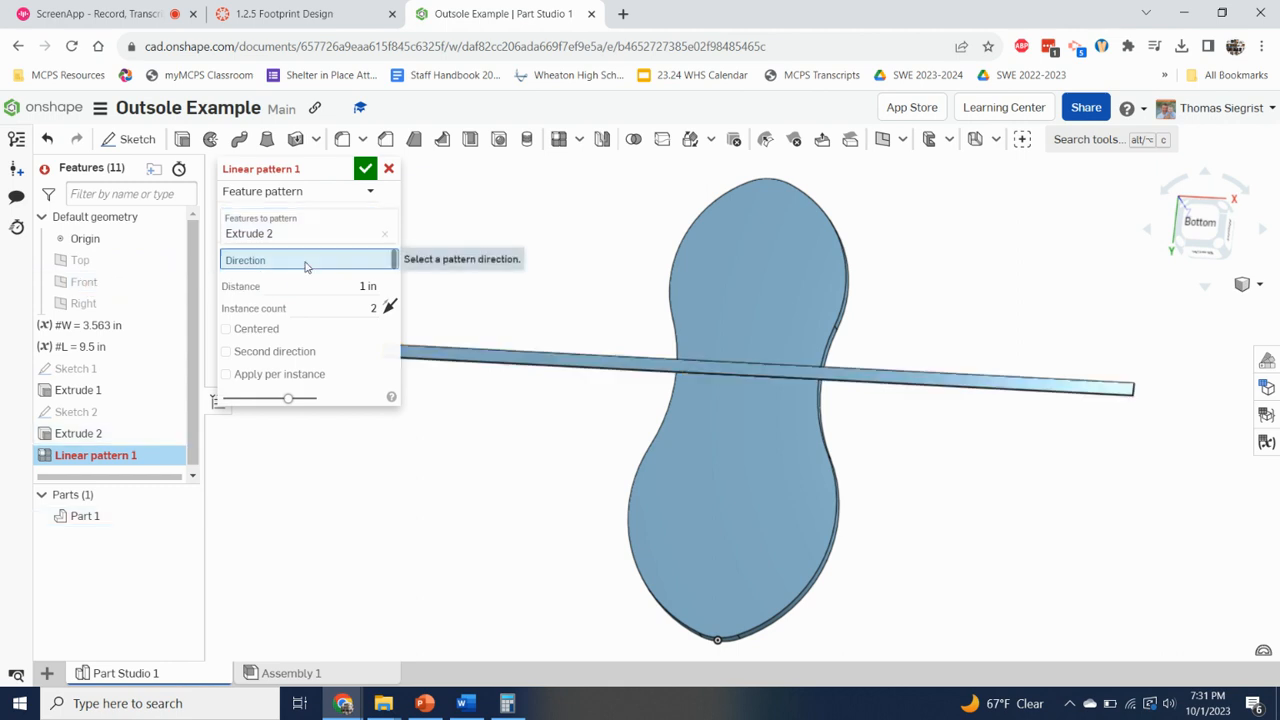
left_click(92, 282)
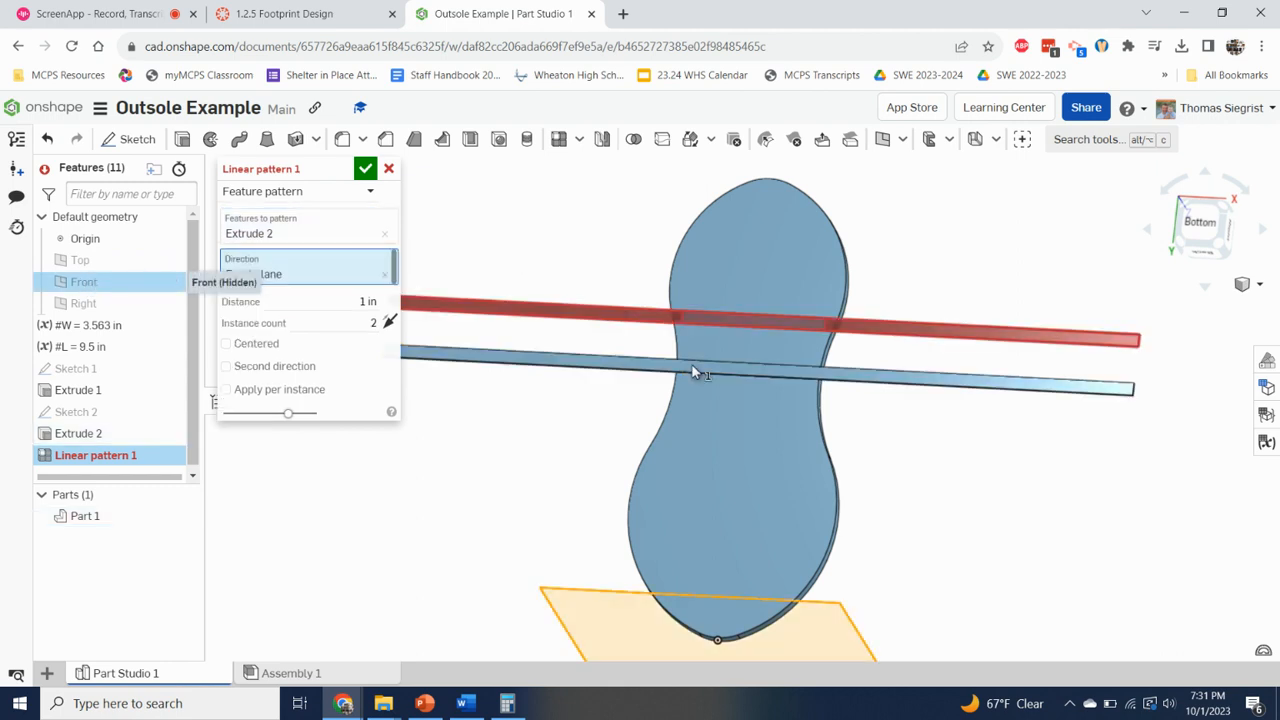
- Set the linear pattern's distance to 0.1 in
left_click(366, 301)
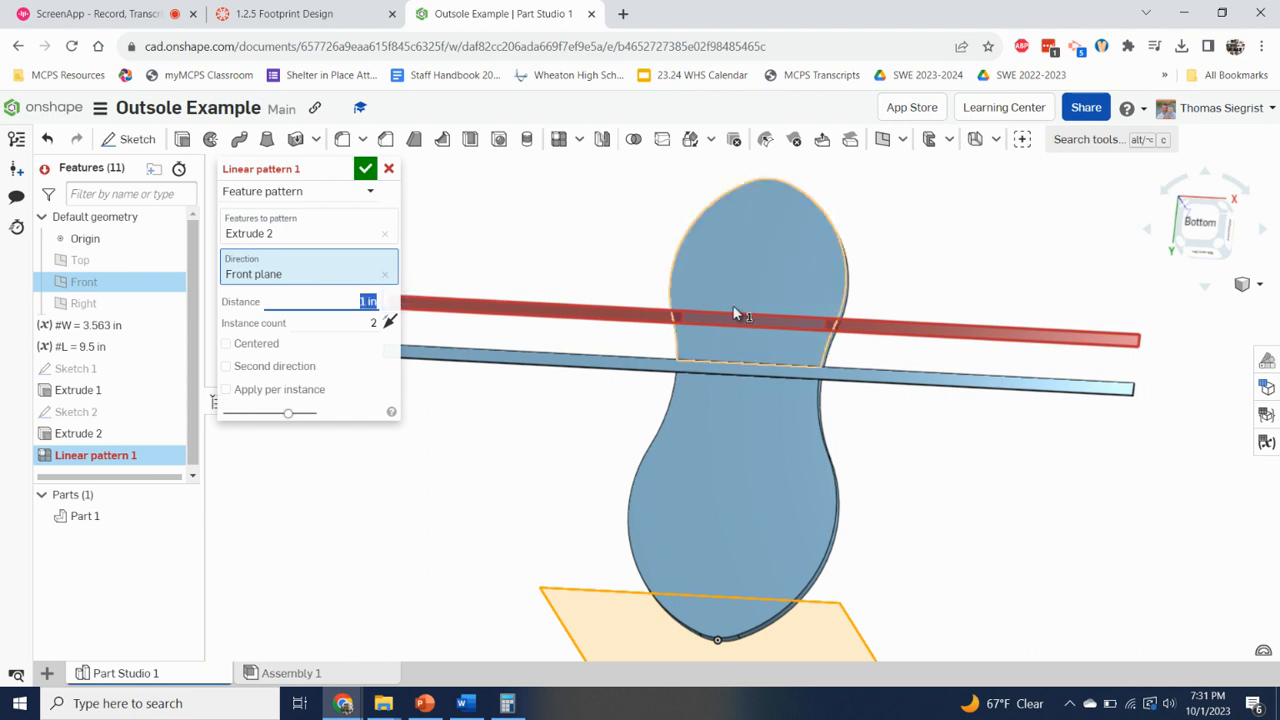
key("BackSpace")
type(".1")
left_click(362, 323)
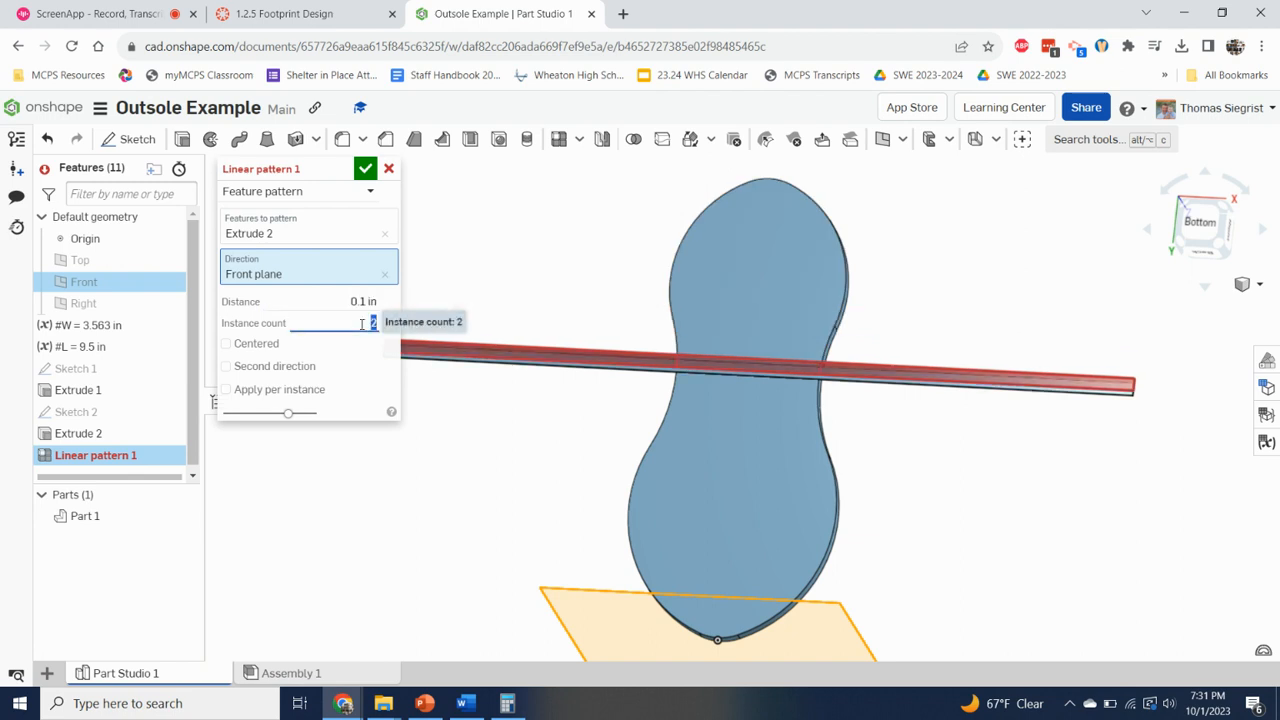
- Set the pattern to 0.3 in spacing and 20 instances, centered and applied per instance
left_click(368, 301)
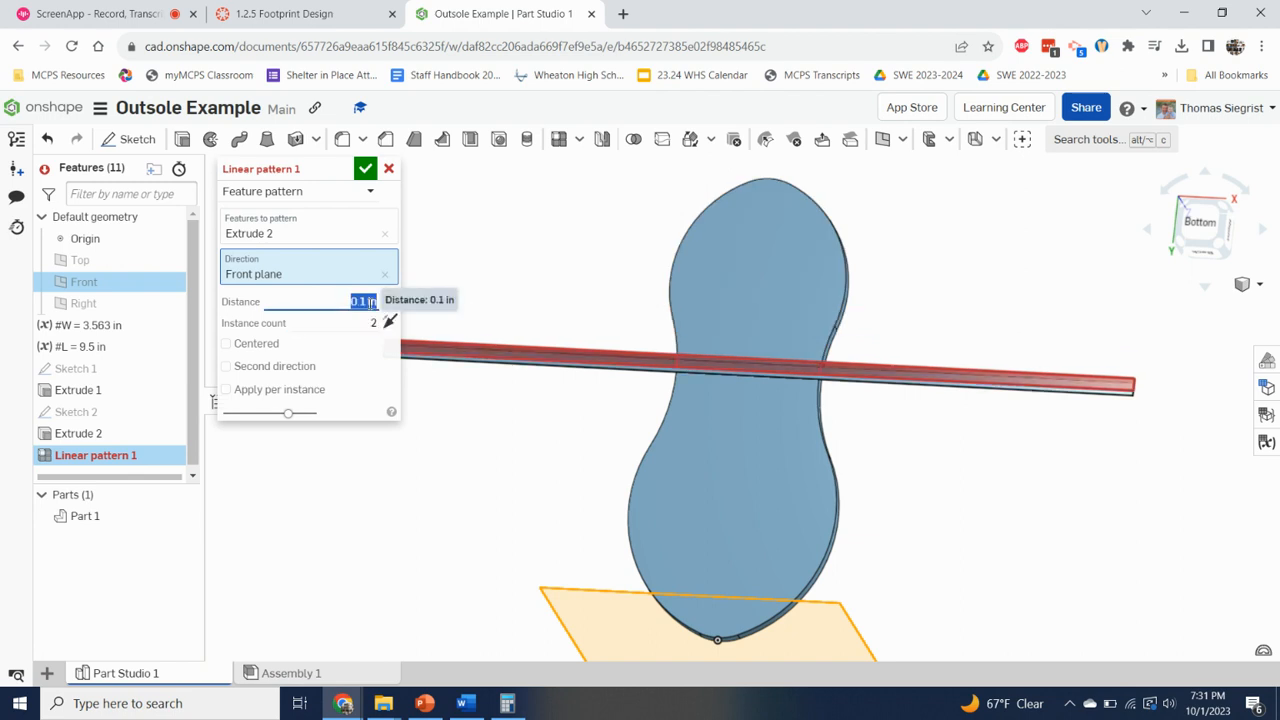
key("BackSpace")
type(".3")
left_click(372, 323)
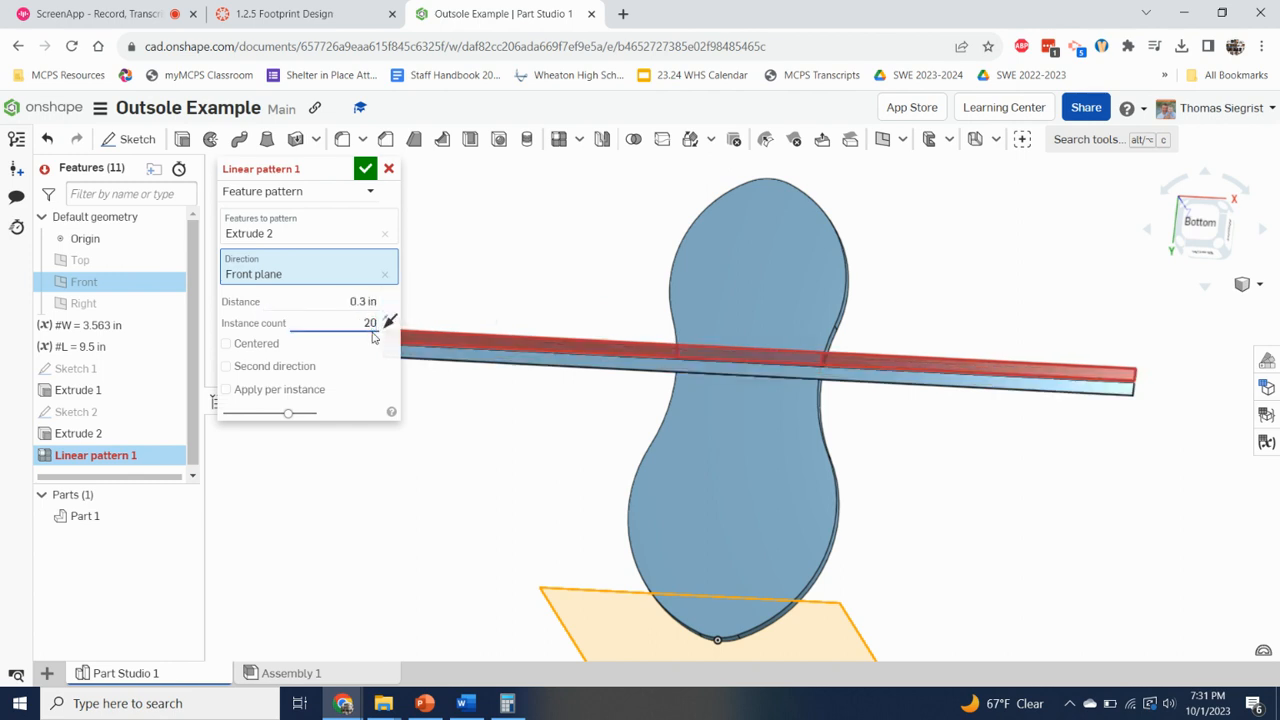
left_click(242, 344)
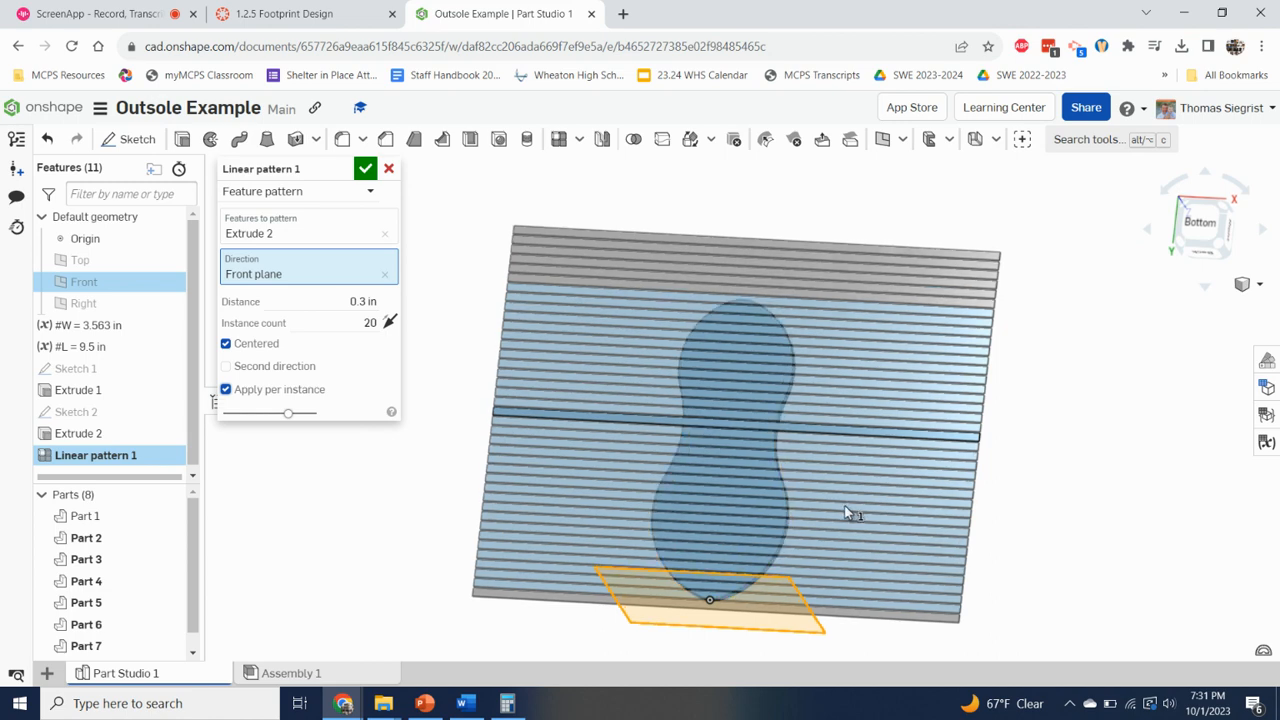
- Set the linear pattern's instance count to 25
mouse_move(844, 507)
right_mouse_down()
mouse_move(868, 540)
mouse_move(851, 521)
right_mouse_up()
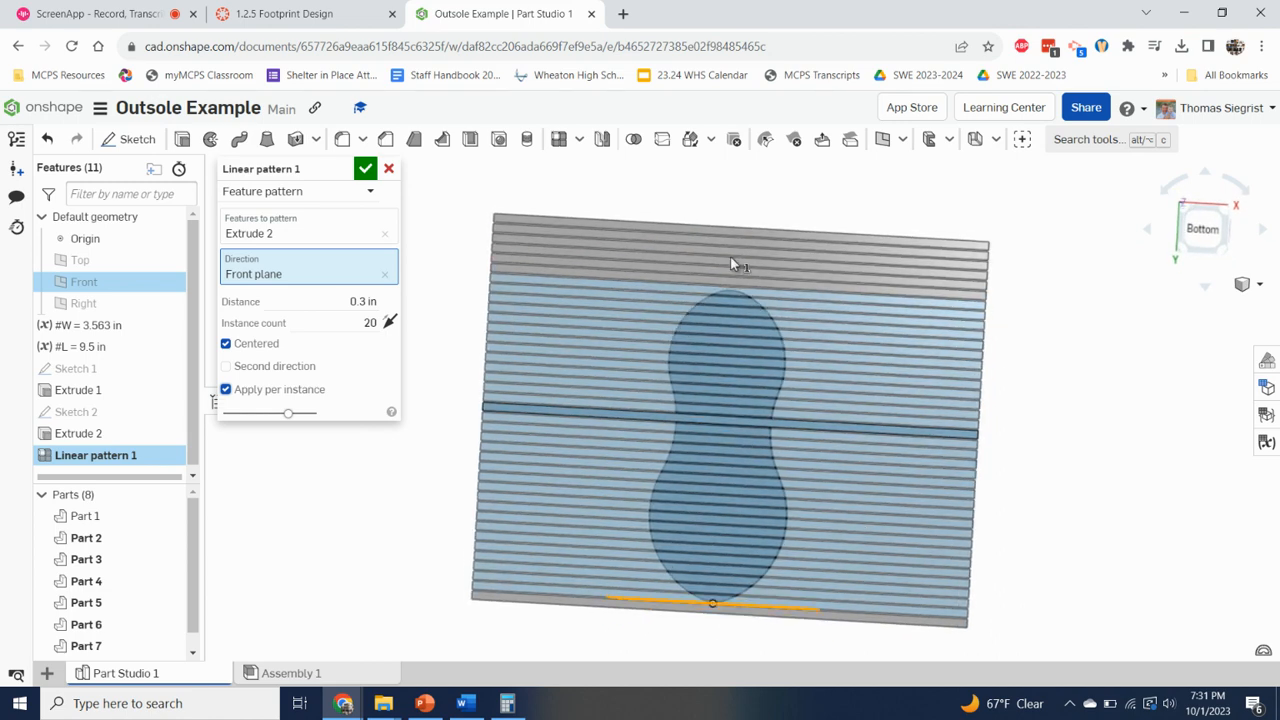
scroll(748, 420, "up", 5)
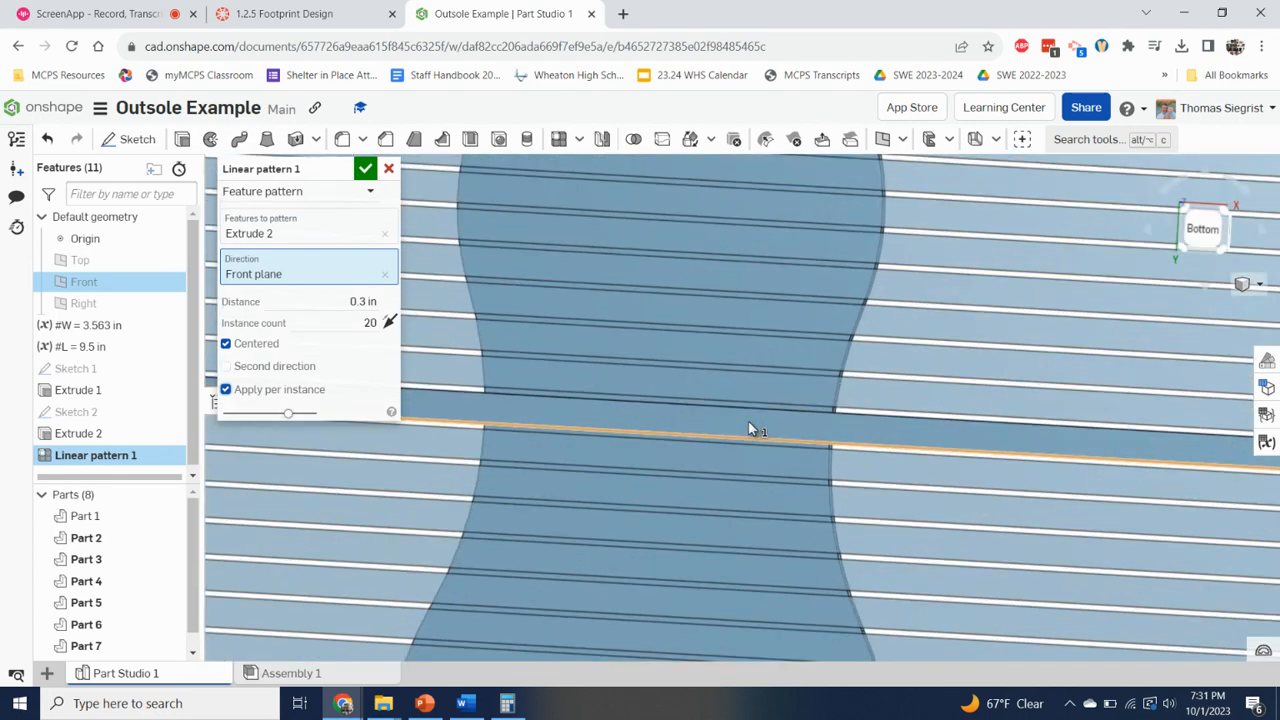
scroll(746, 422, "down", 4)
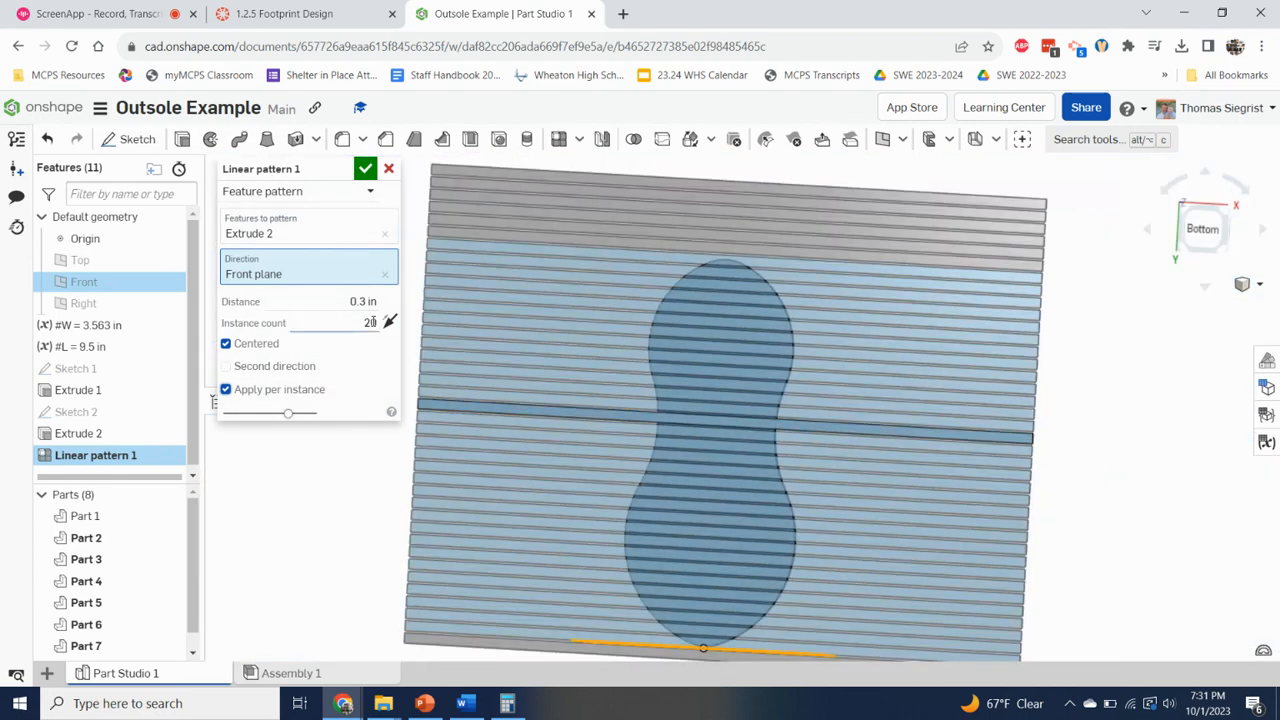
left_click(370, 322)
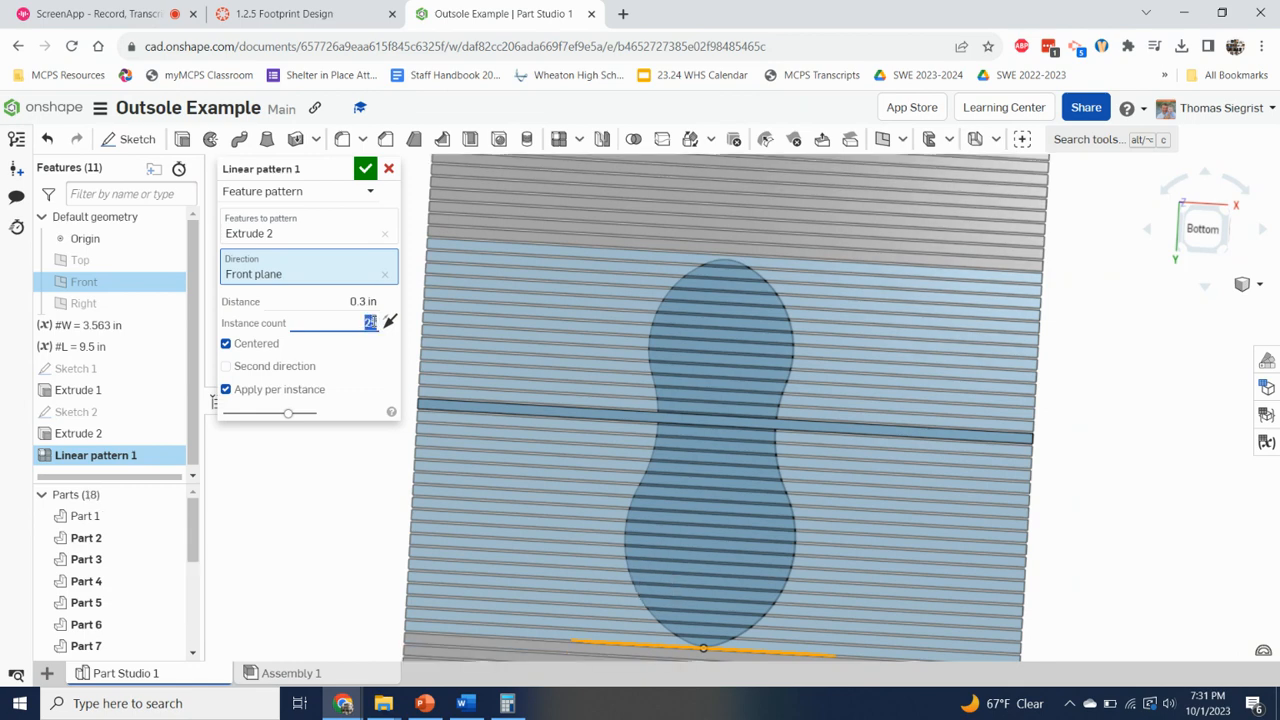
- Set the linear pattern's instance count to 30 and accept the pattern
scroll(540, 400, "down", 3)
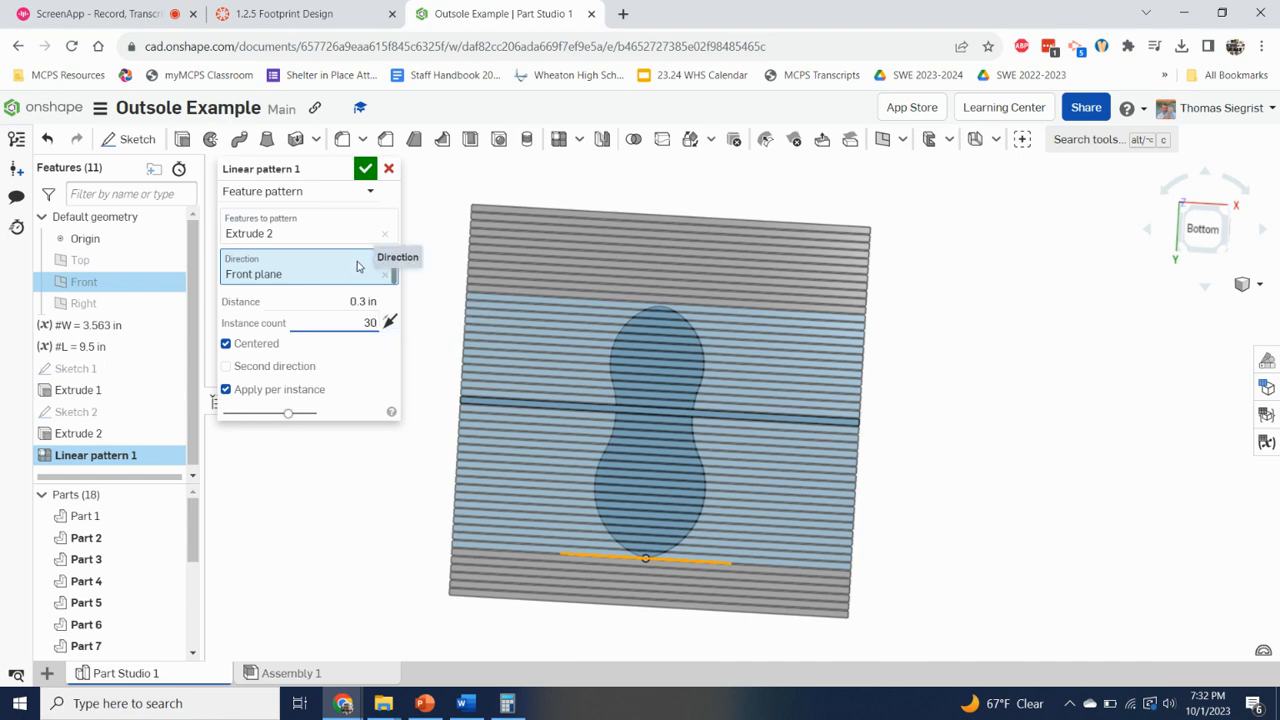
left_click(365, 169)
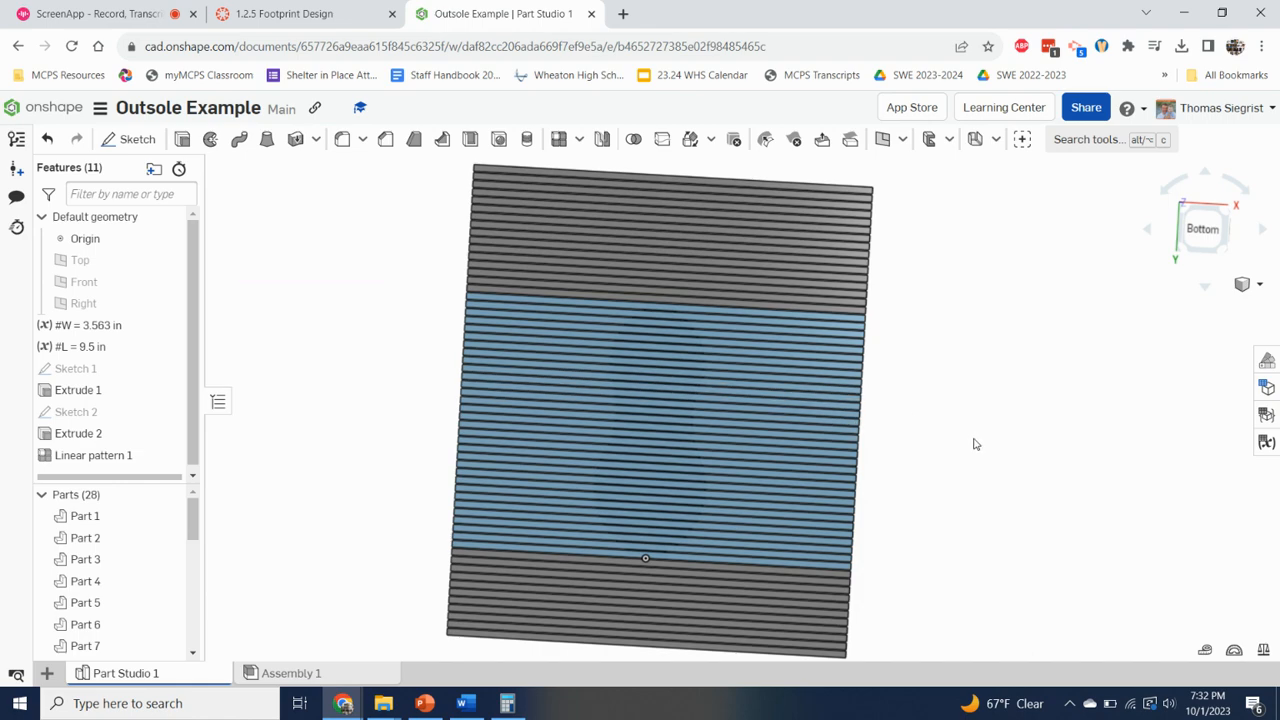
- Start a new sketch on the bottom face of one of the patterned tread bars
right_click_drag(974, 443, 1114, 314)
left_click(1207, 221)
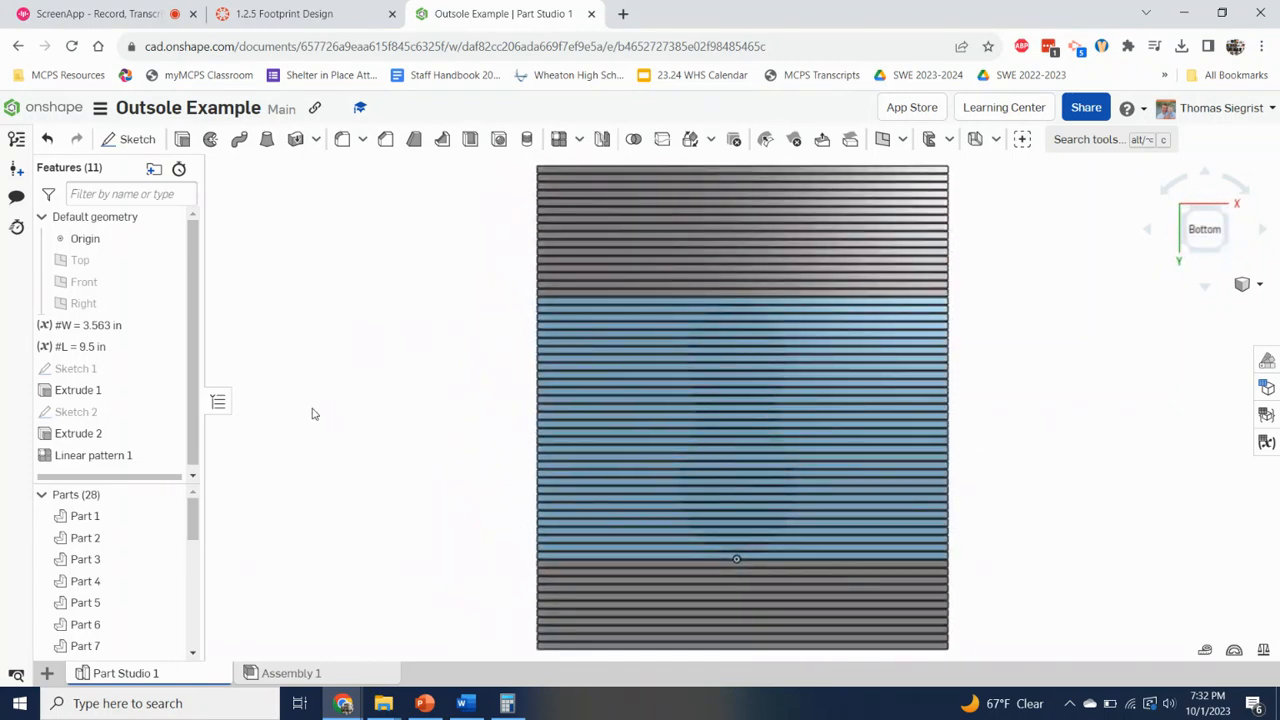
left_click(131, 139)
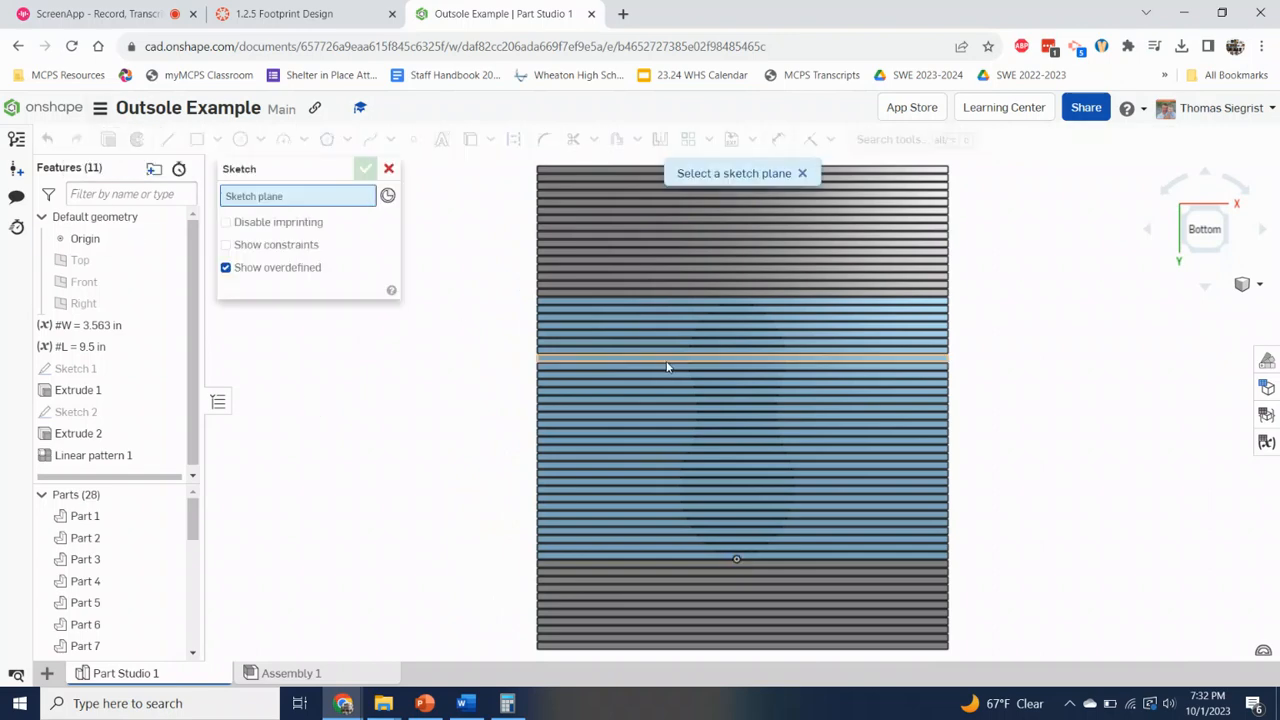
scroll(668, 367, "up", 3)
scroll(668, 367, "up", 2)
scroll(716, 362, "up", 3)
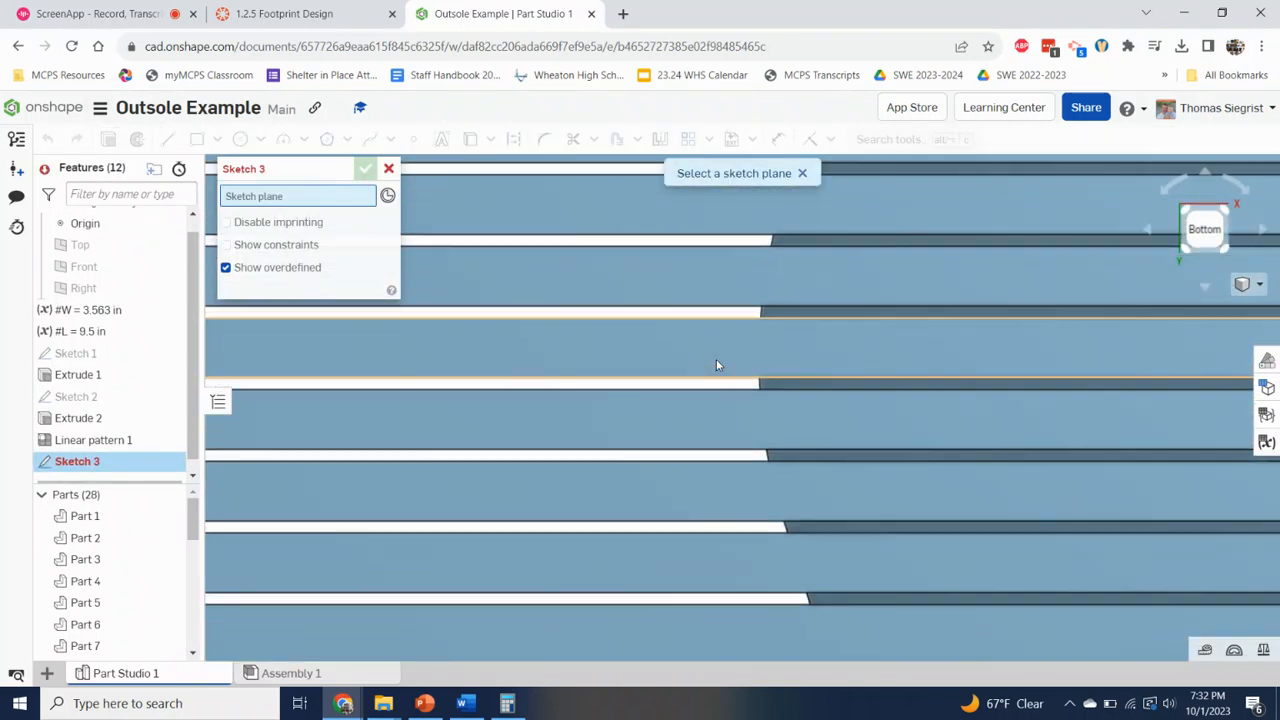
scroll(941, 193, "down", 1)
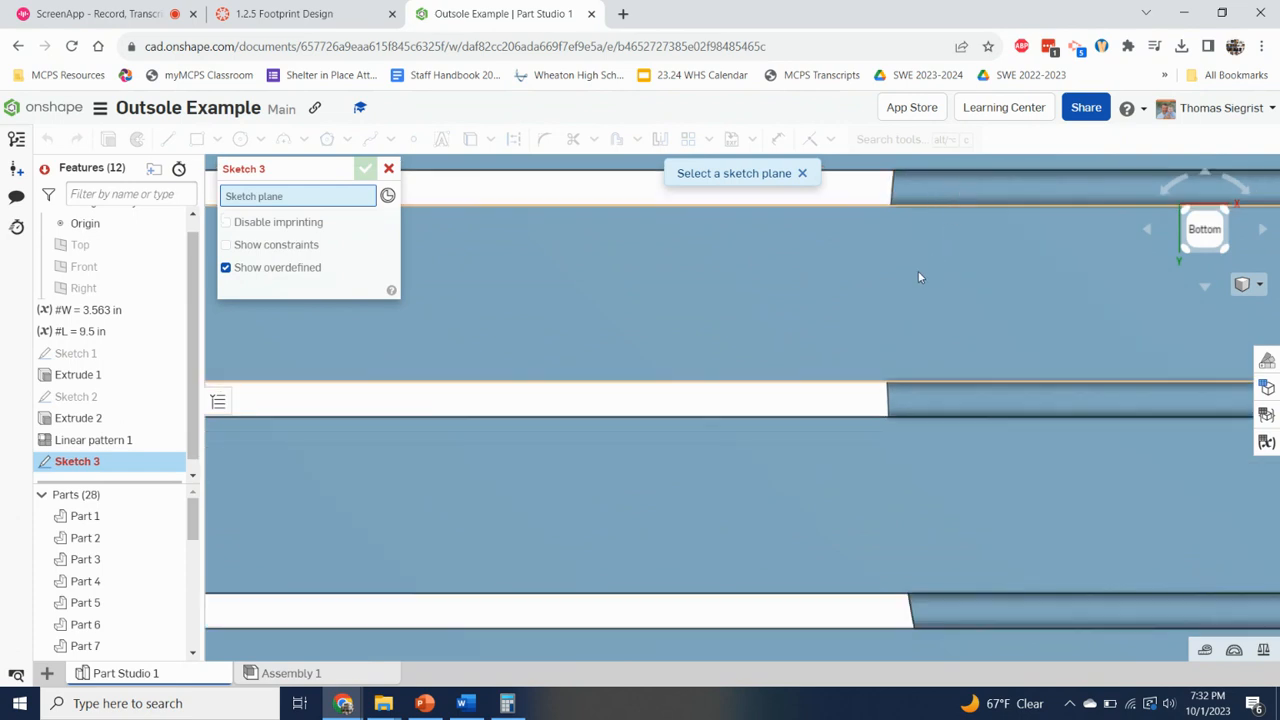
scroll(917, 270, "down", 5)
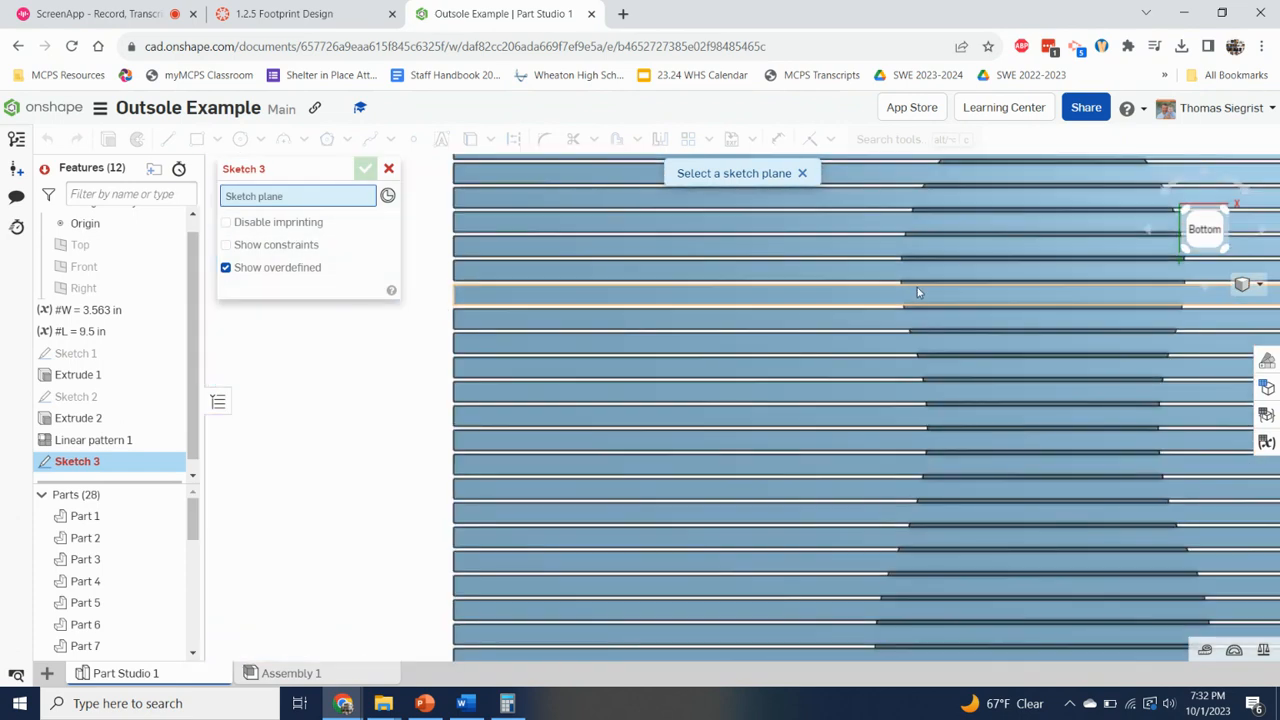
left_click(961, 271)
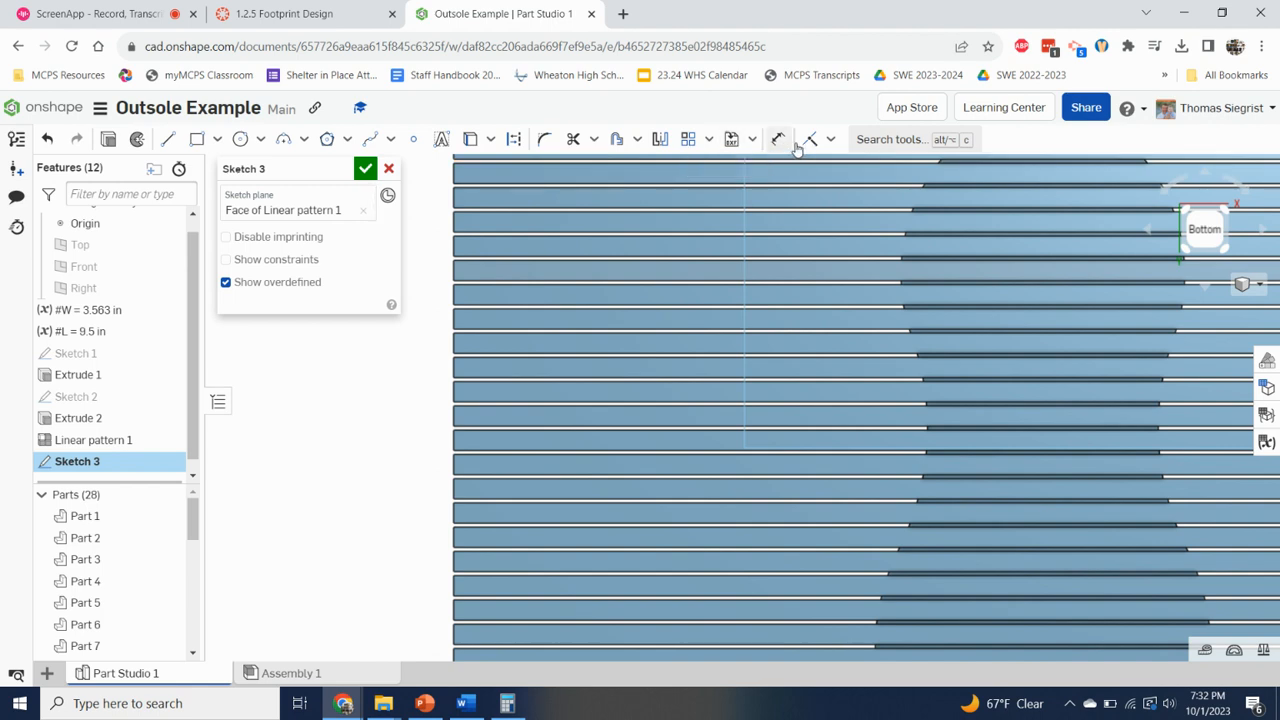
- Project the sole's rounded end and the curved edges along its right side, seen from the top, into the sketch with the Use tool
left_click(872, 141)
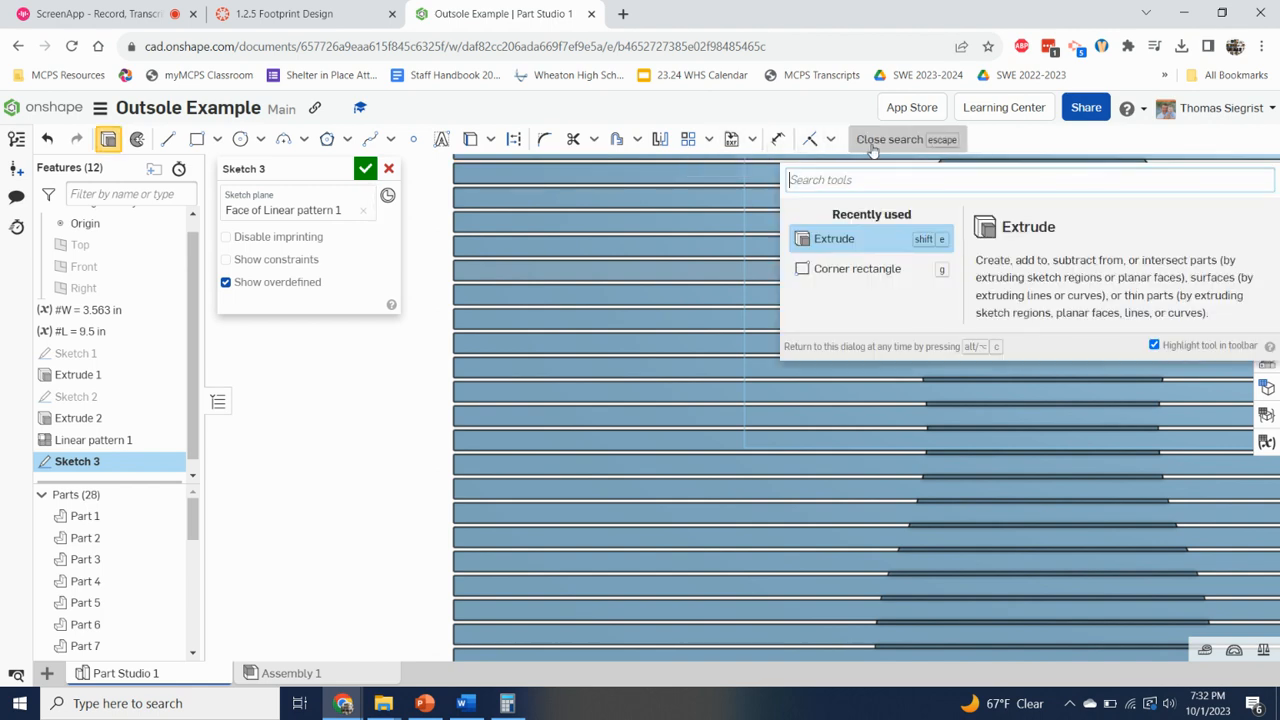
type("use")
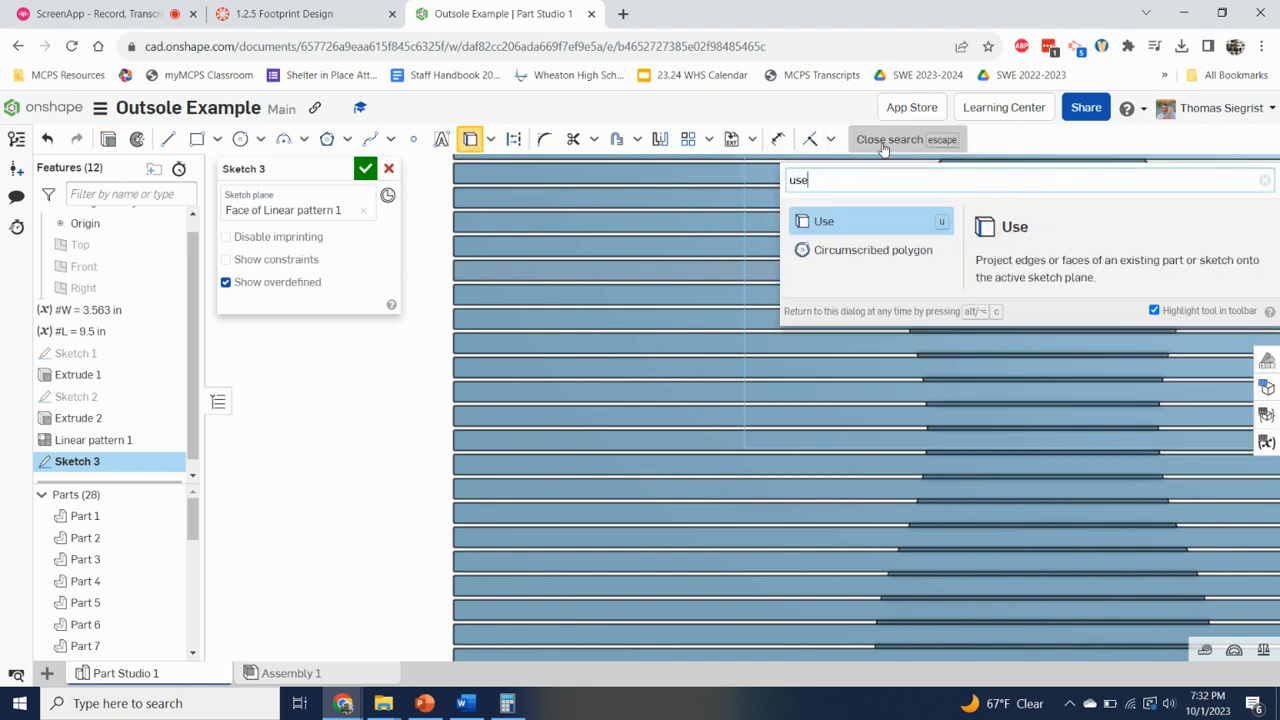
left_click(822, 221)
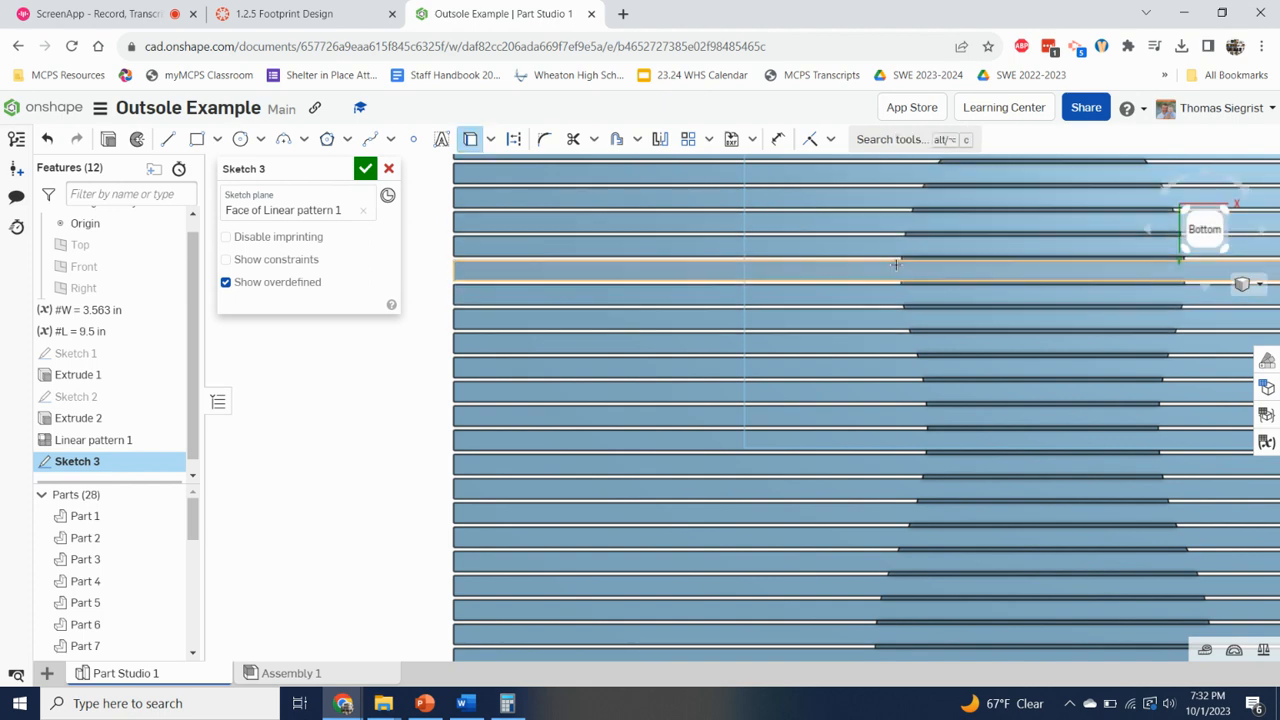
left_click(1207, 210)
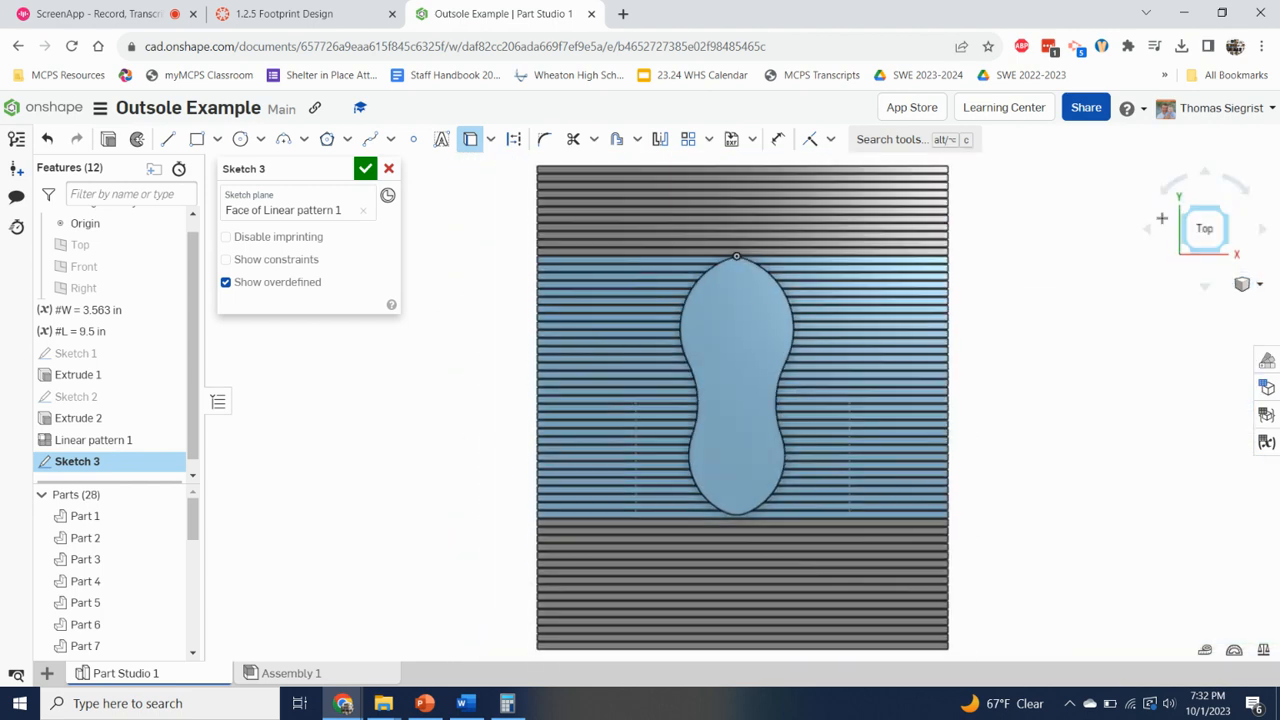
scroll(697, 293, "up", 5)
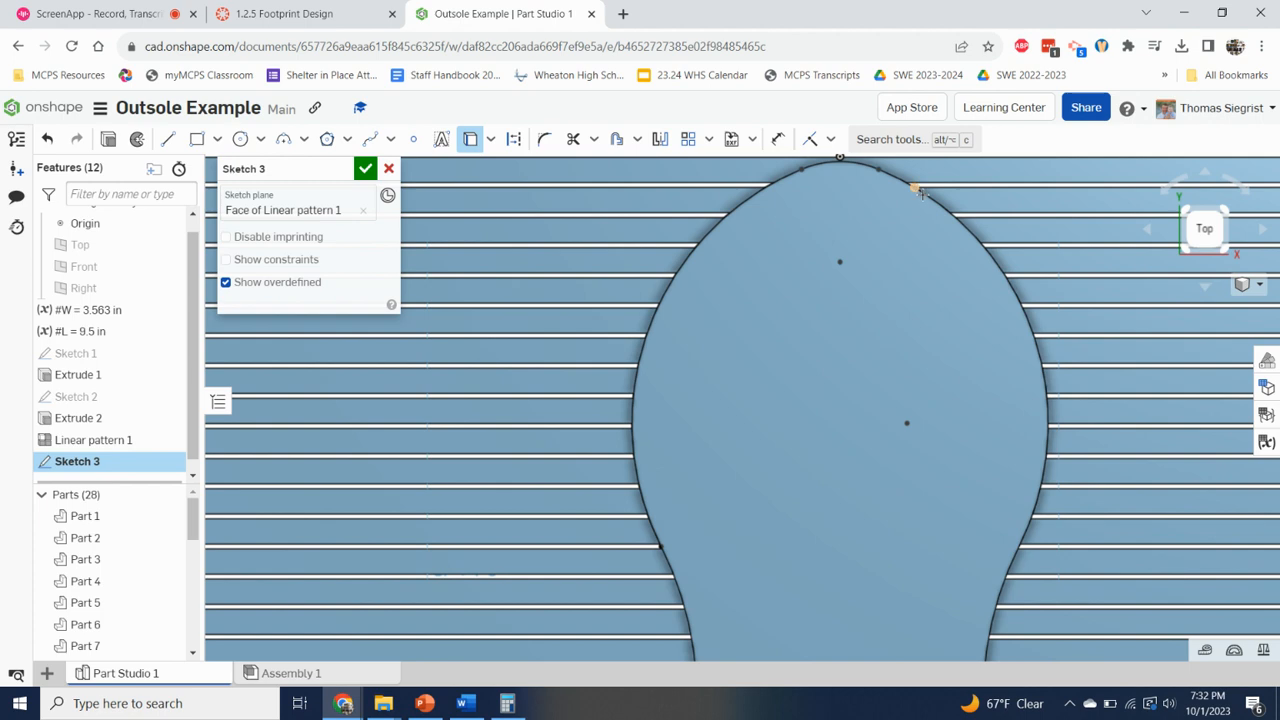
scroll(950, 450, "down", 3)
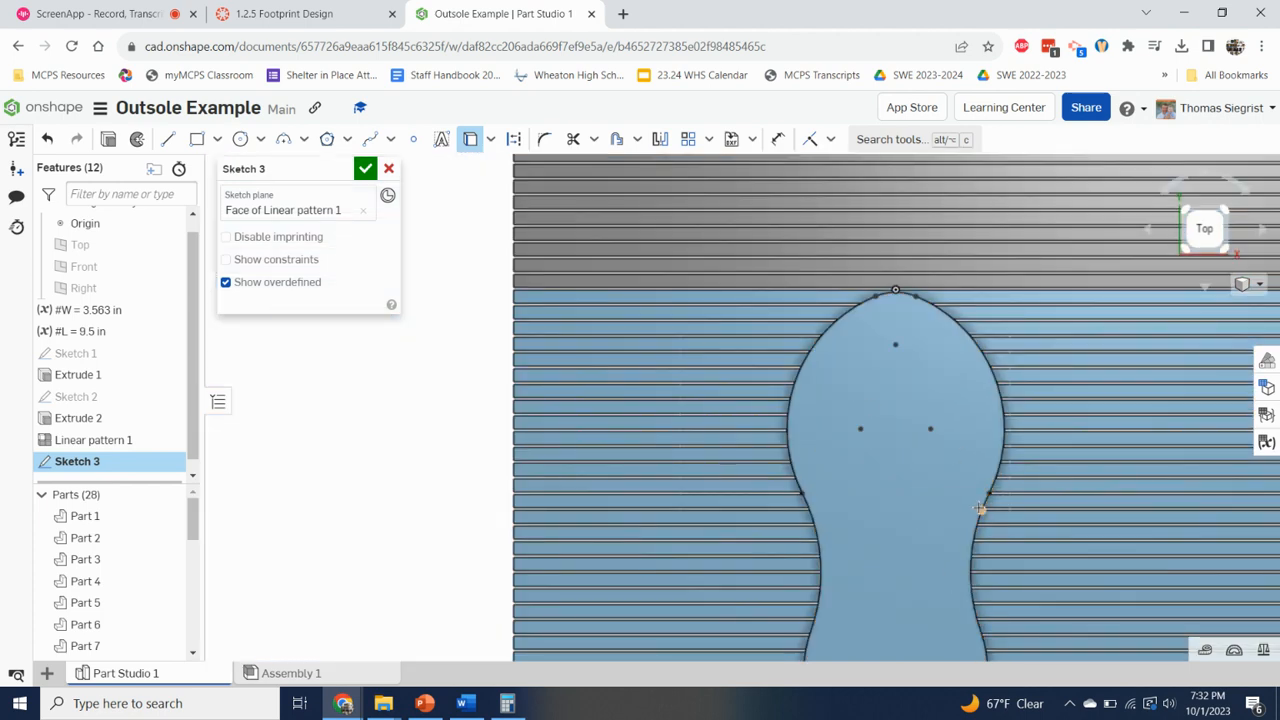
scroll(983, 505, "up", 5)
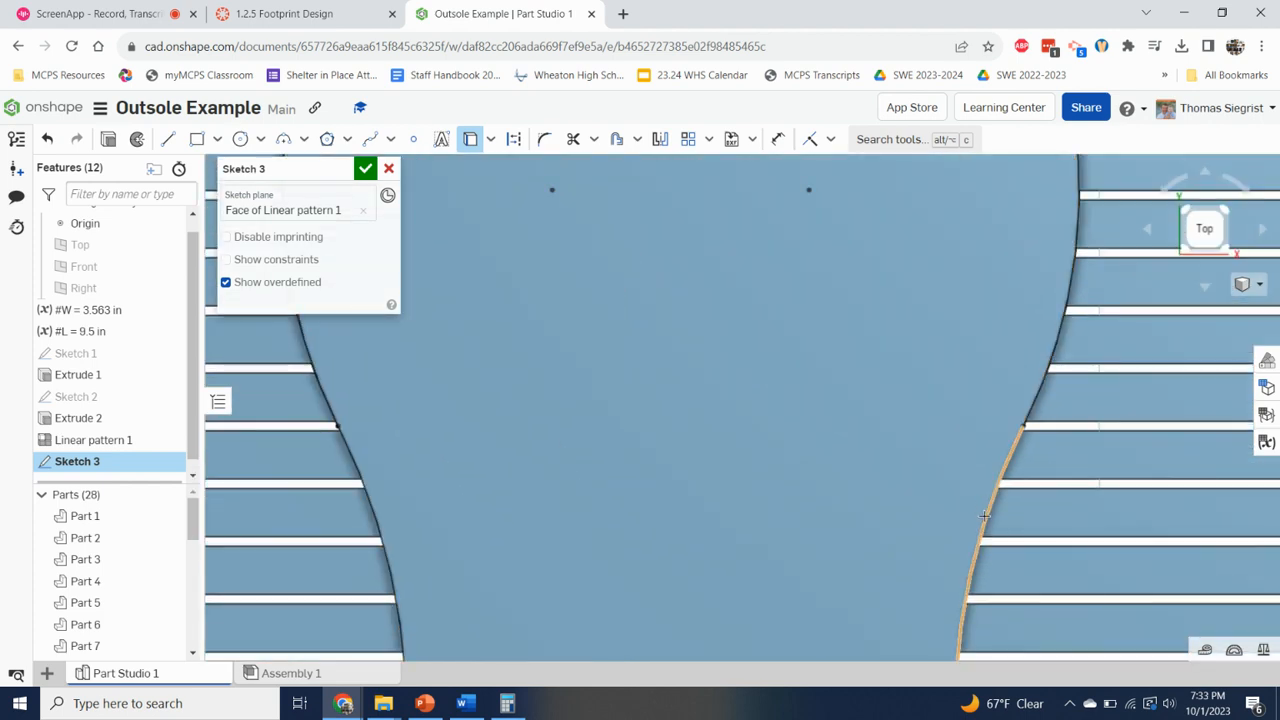
scroll(985, 515, "down", 6)
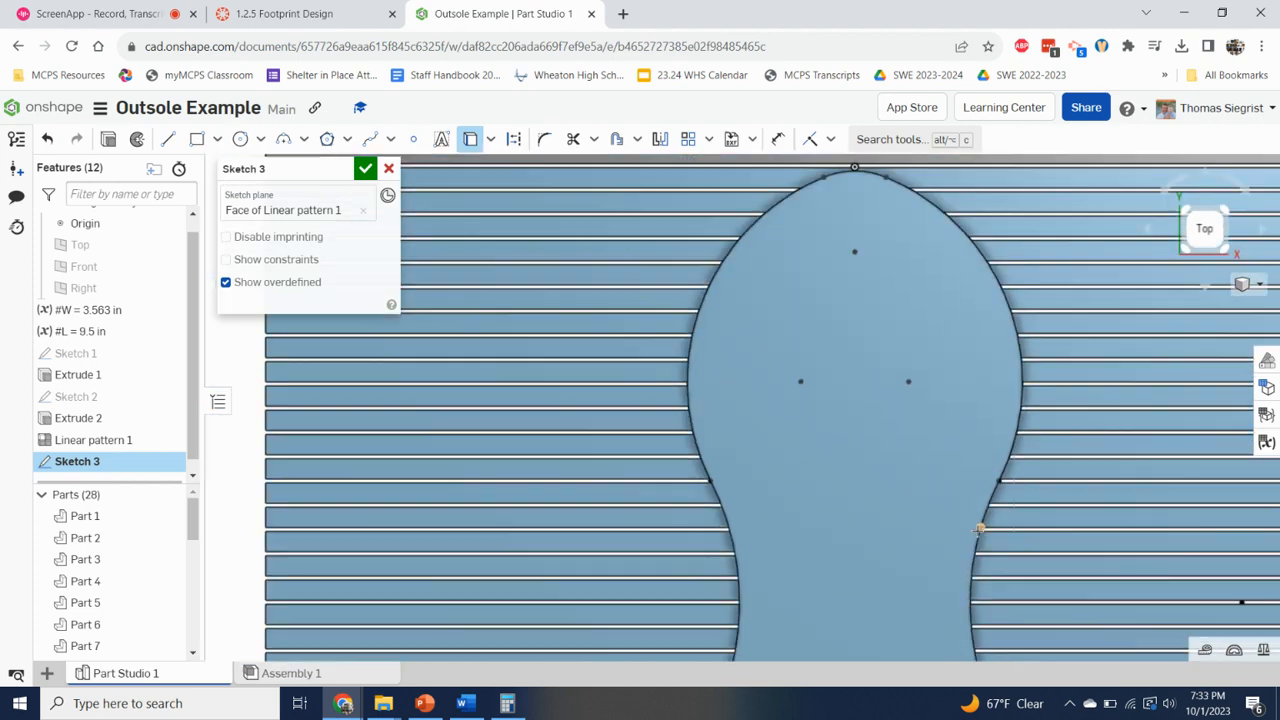
scroll(930, 505, "up", 3)
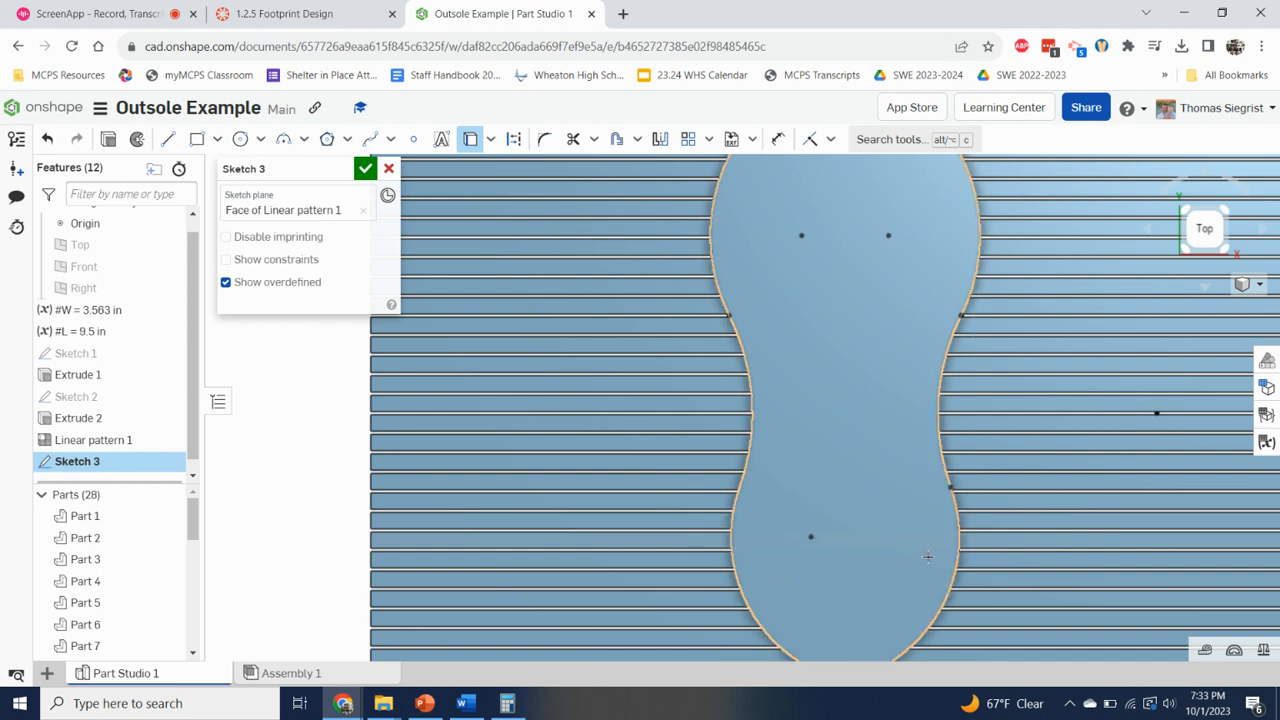
scroll(954, 522, "down", 5)
scroll(883, 515, "up", 4)
- Project the remaining curved edges along the sole's left side, seen from the top, to close the outline in the sketch
scroll(883, 515, "up", 2)
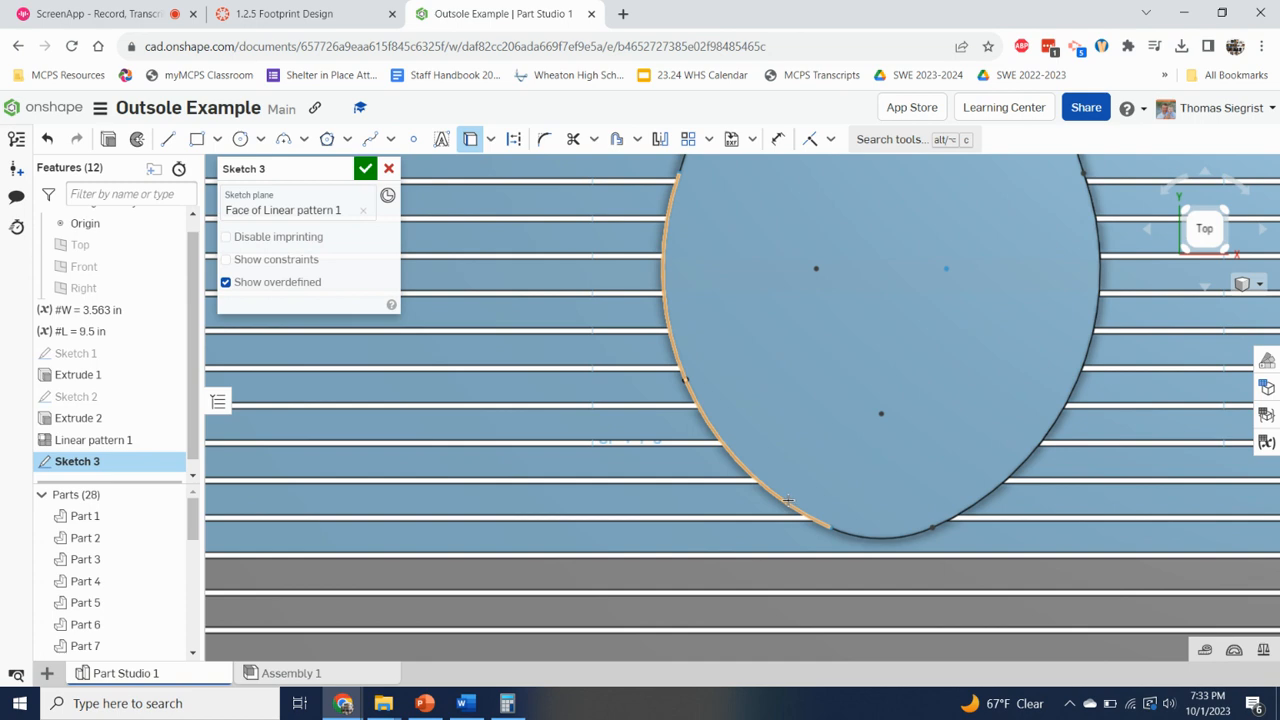
scroll(791, 414, "down", 1)
middle_click_drag(791, 414, 799, 644)
scroll(799, 644, "up", 1)
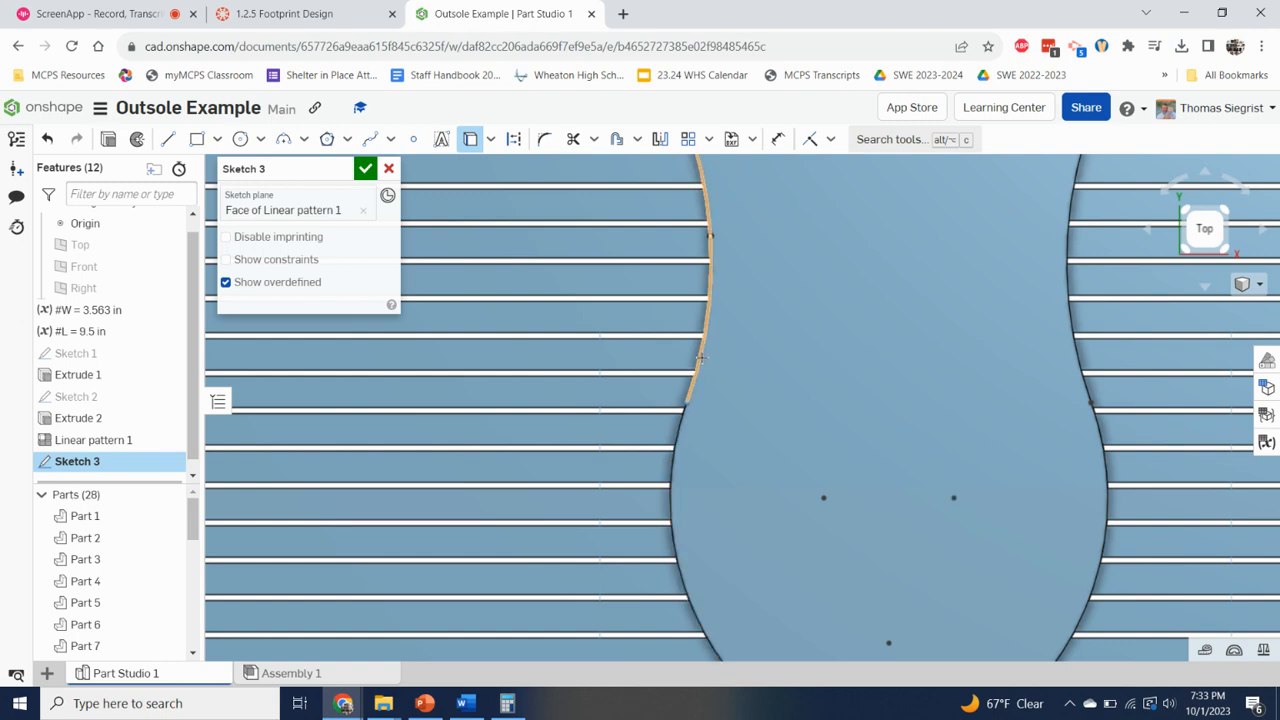
scroll(701, 357, "down", 5)
scroll(744, 244, "up", 4)
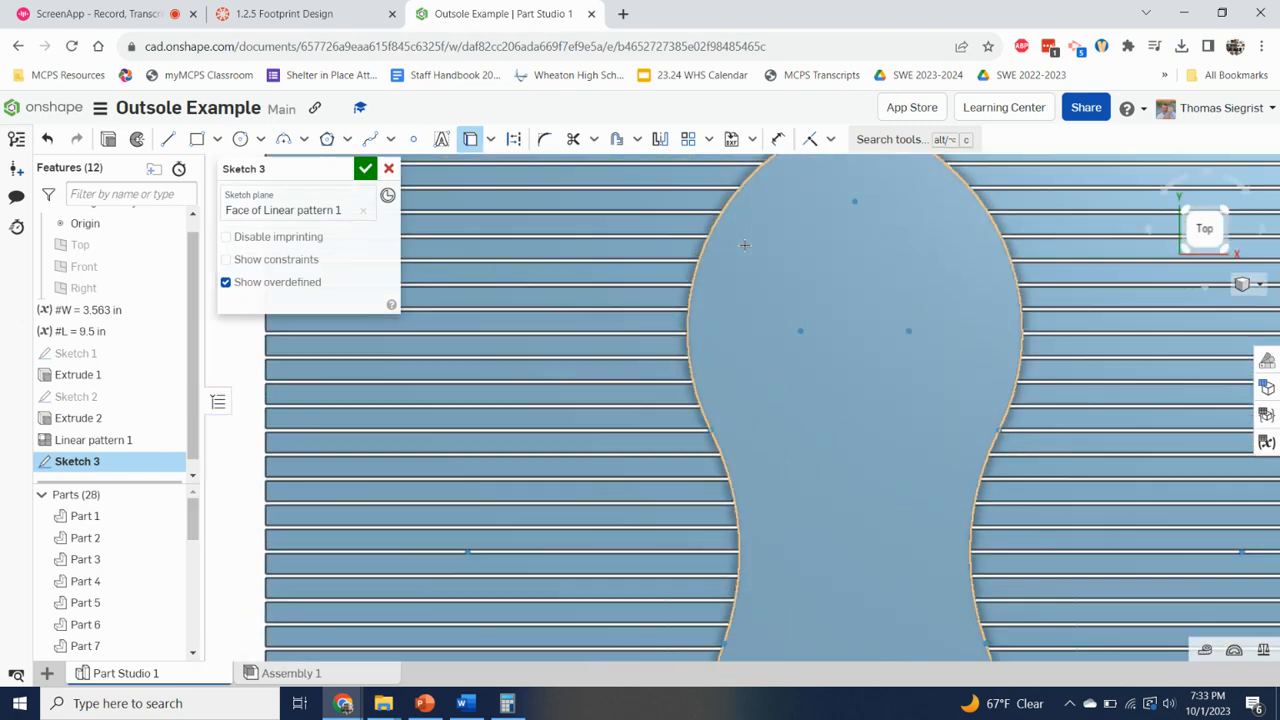
scroll(744, 244, "up", 2)
scroll(811, 320, "down", 1)
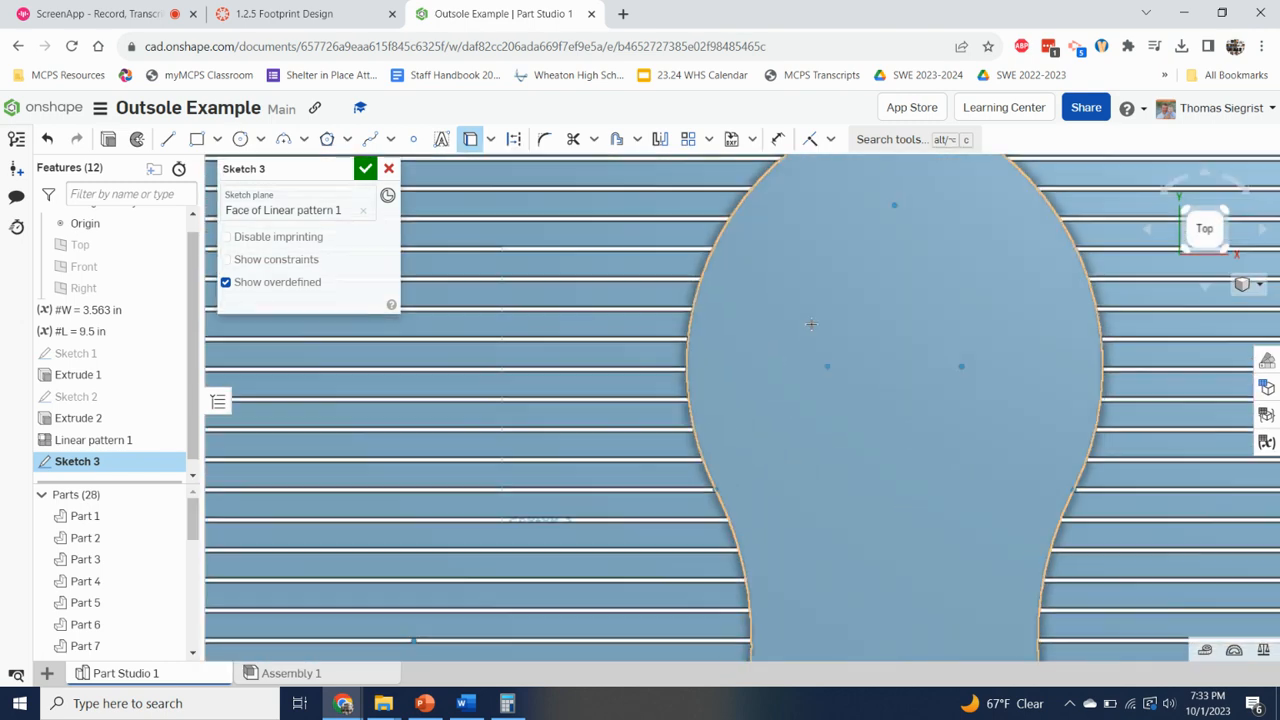
scroll(814, 313, "up", 1)
middle_click_drag(814, 313, 800, 524)
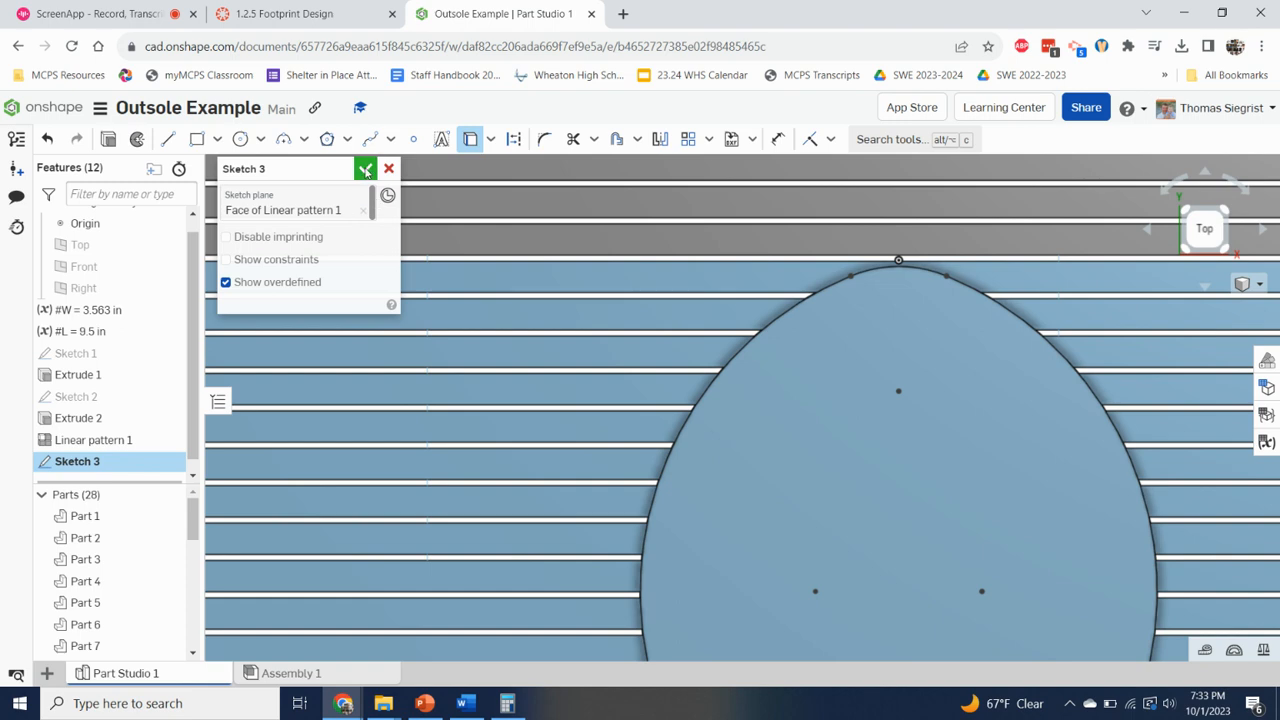
- Start an offset of the sole outline in the bottom view, including every projected curve around the shape
left_click(1205, 208)
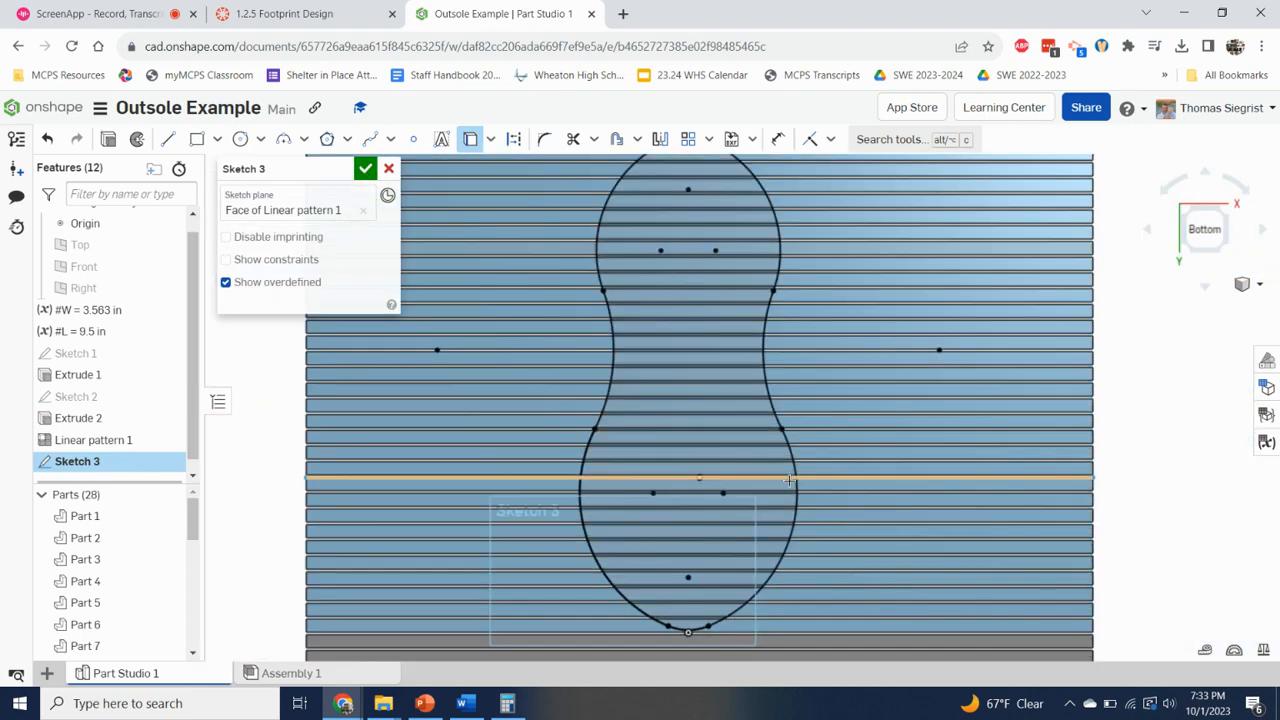
scroll(789, 481, "down", 2)
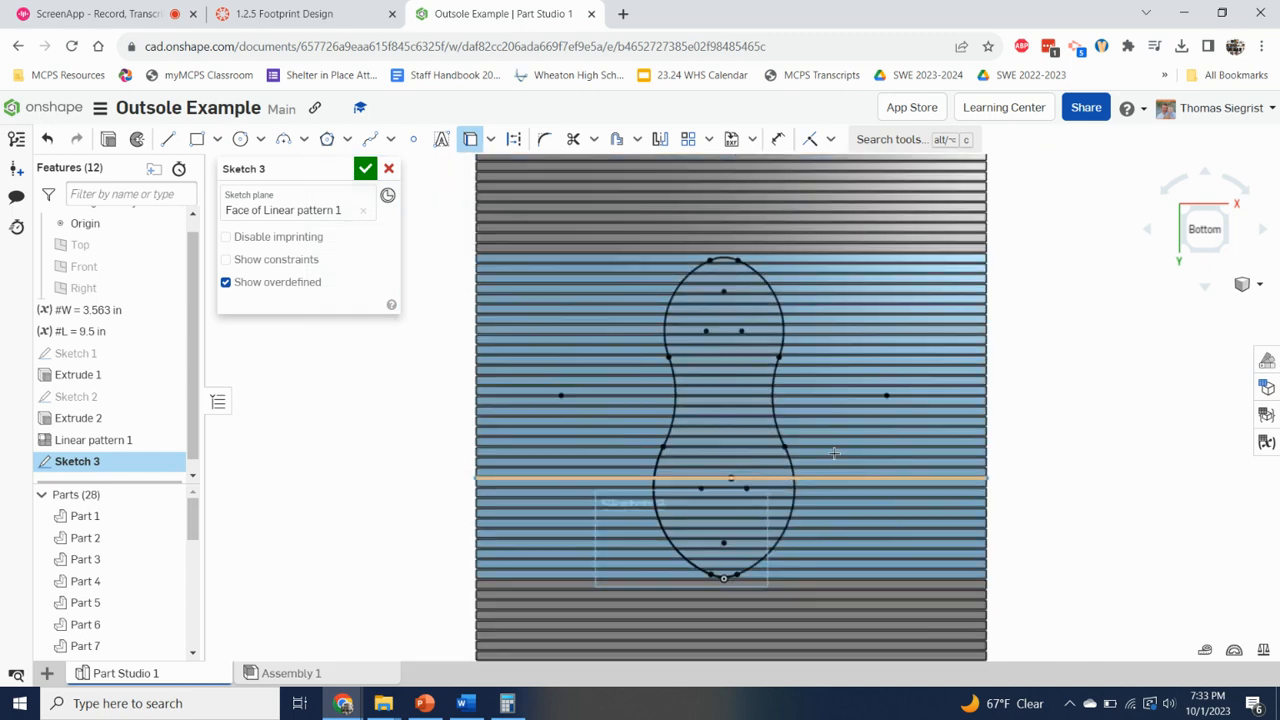
left_click(614, 142)
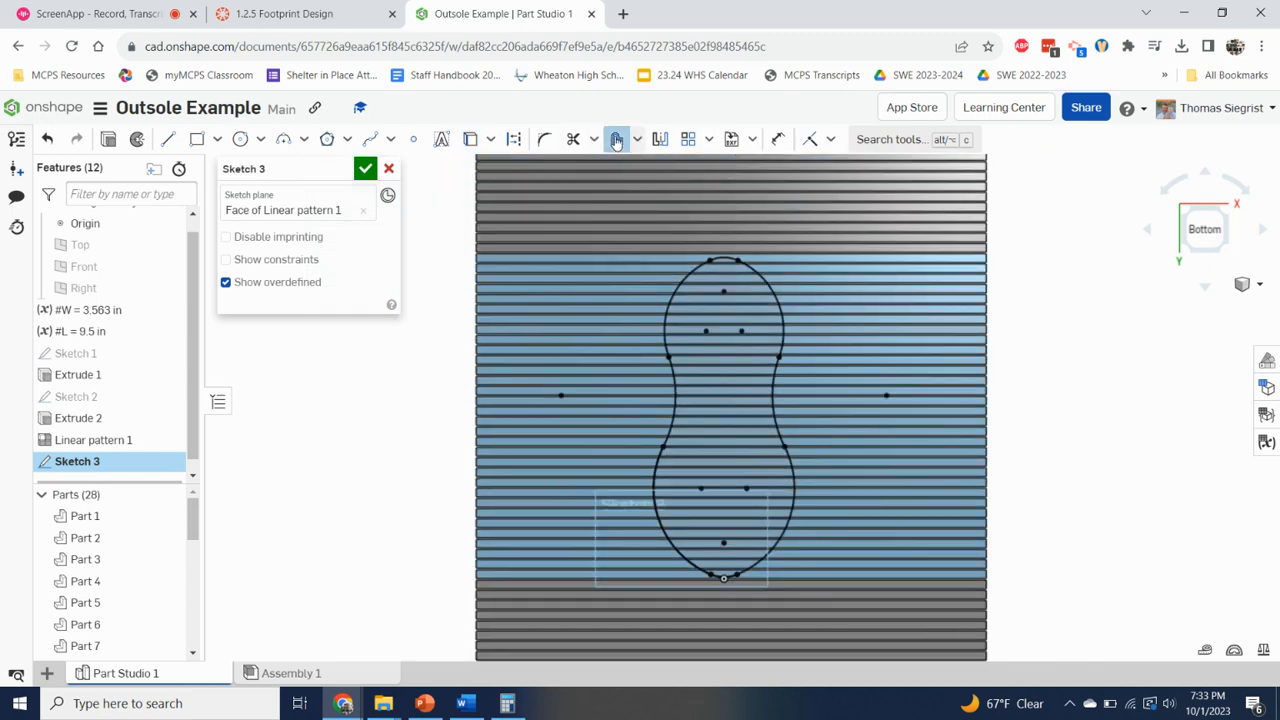
left_click(724, 261)
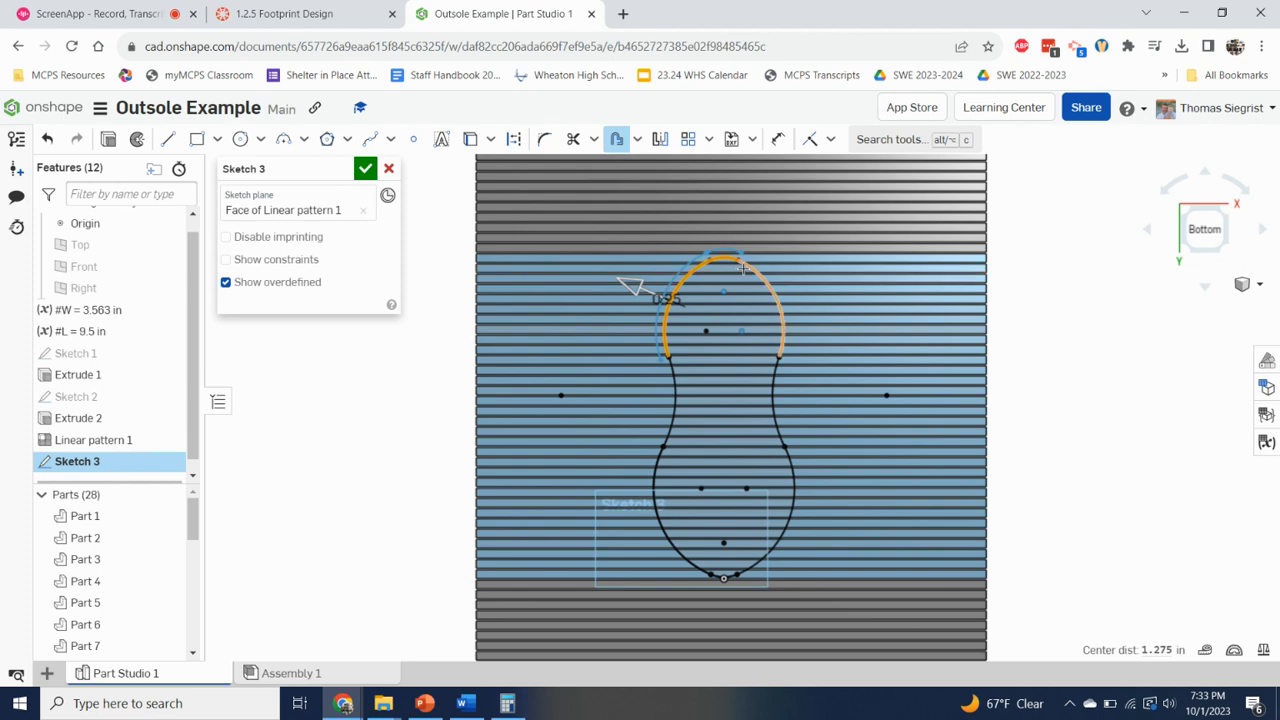
left_click(779, 405)
left_click(783, 519)
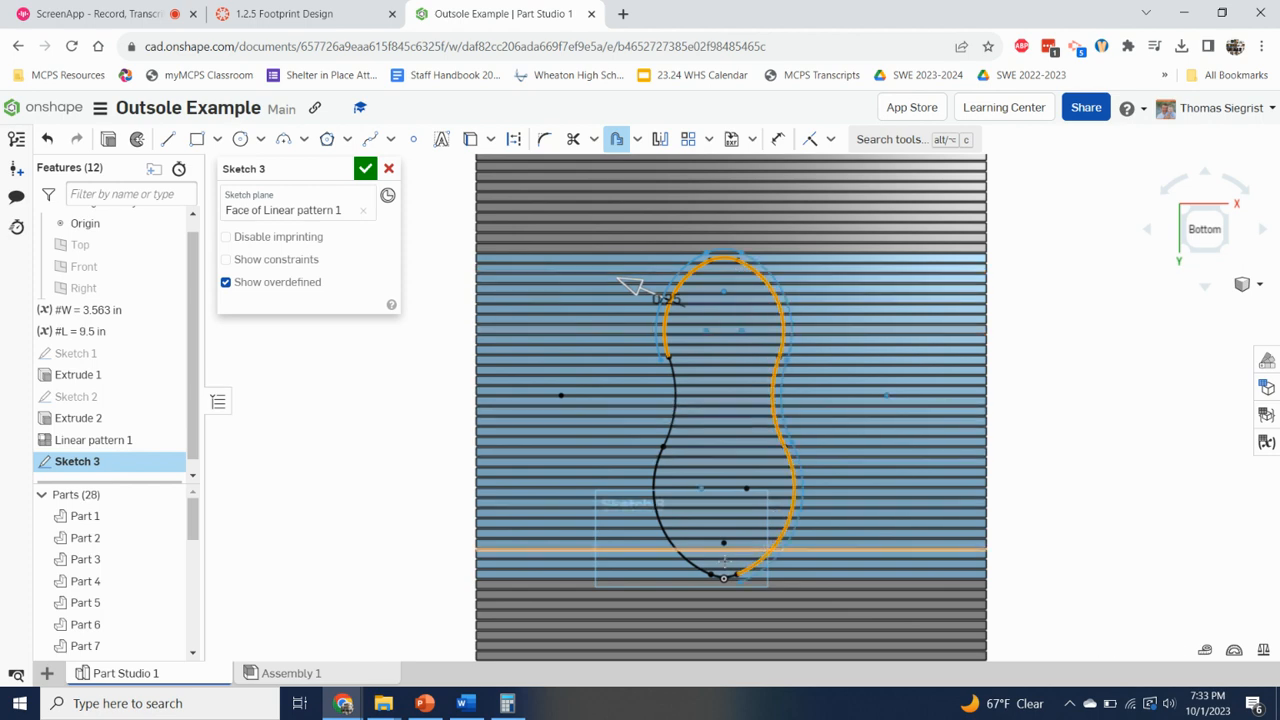
scroll(724, 562, "up", 5)
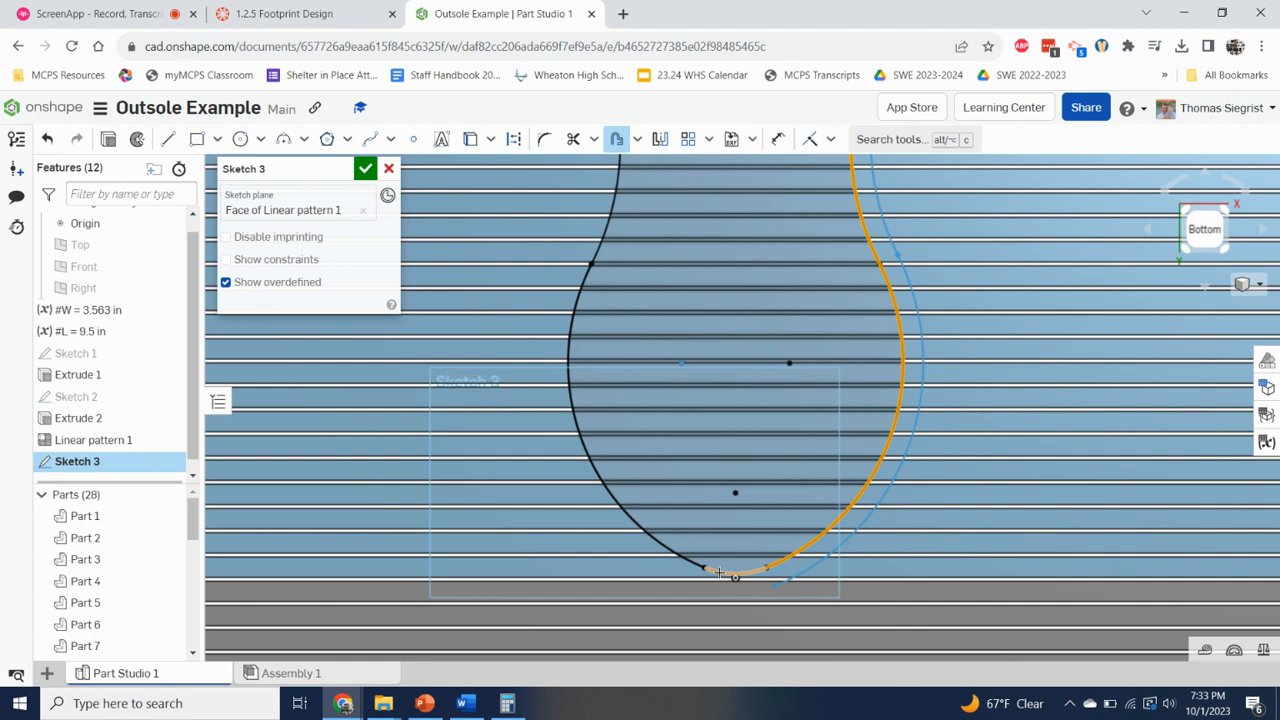
left_click(718, 572)
left_click(666, 549)
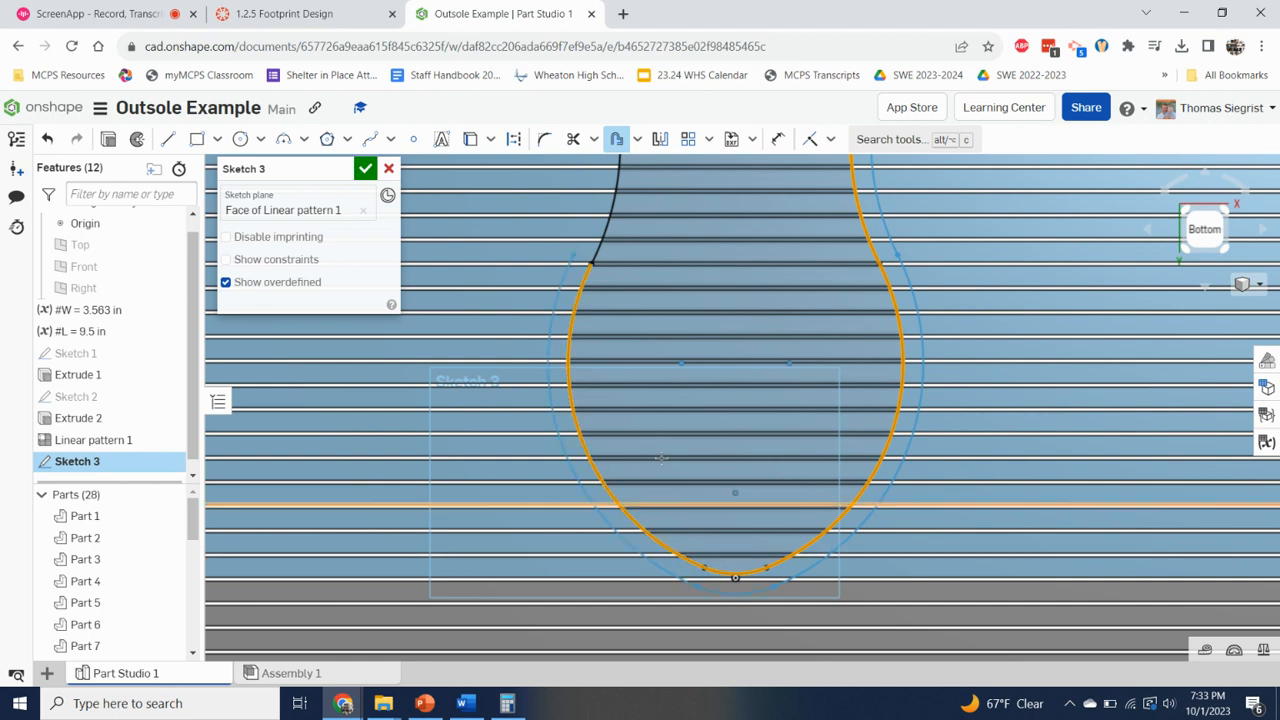
scroll(656, 450, "down", 3)
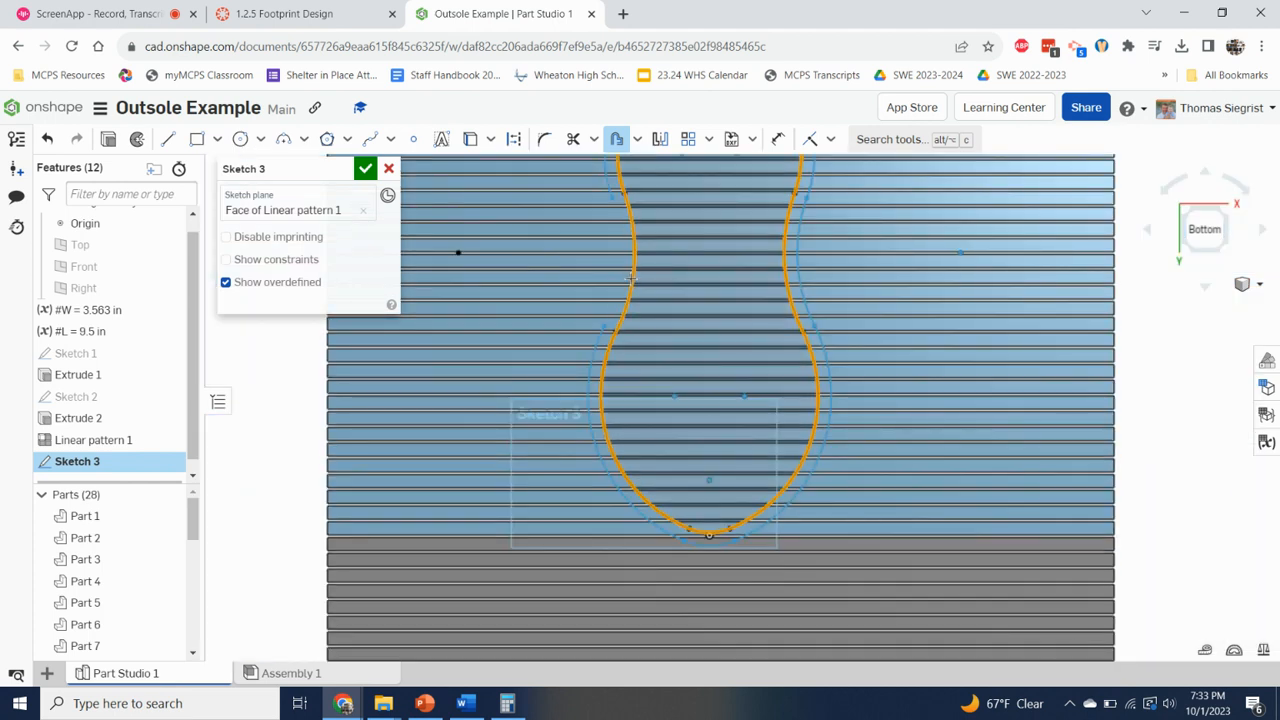
scroll(630, 279, "down", 3)
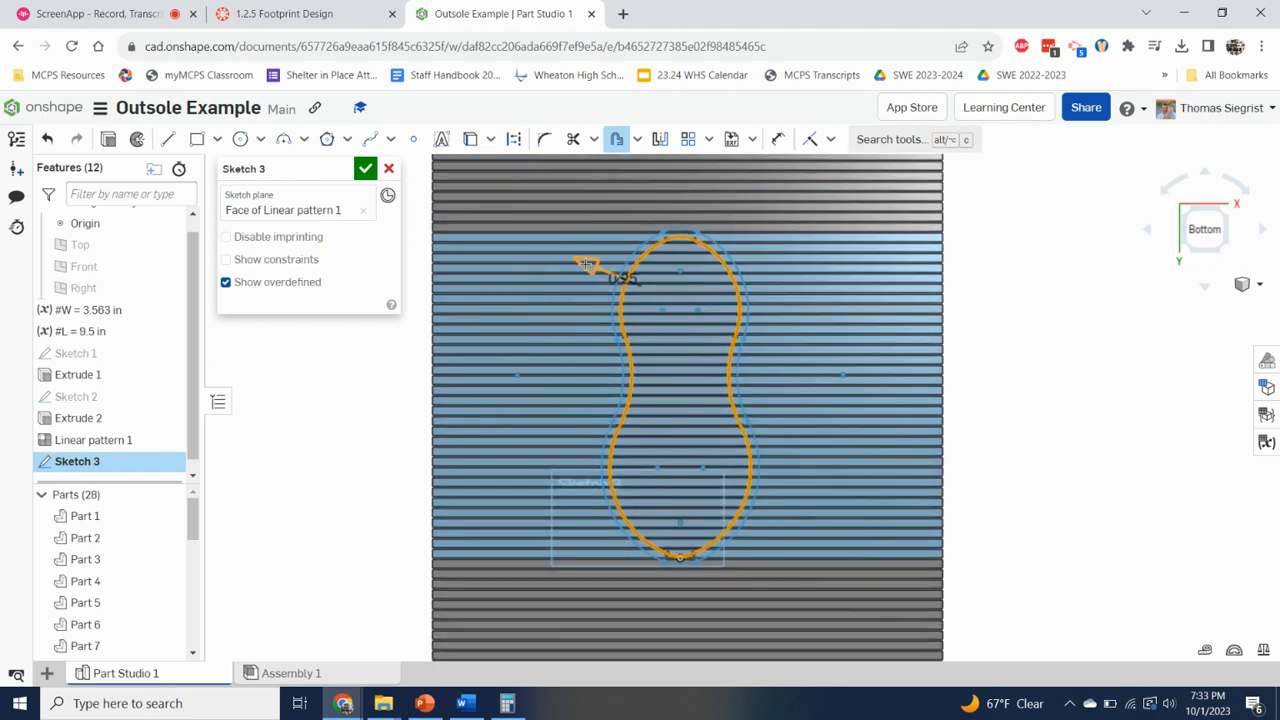
- Place the offset on the inside of the sole outline and set its distance
mouse_move(586, 264)
left_mouse_down()
mouse_move(644, 285)
mouse_move(600, 265)
left_mouse_up()
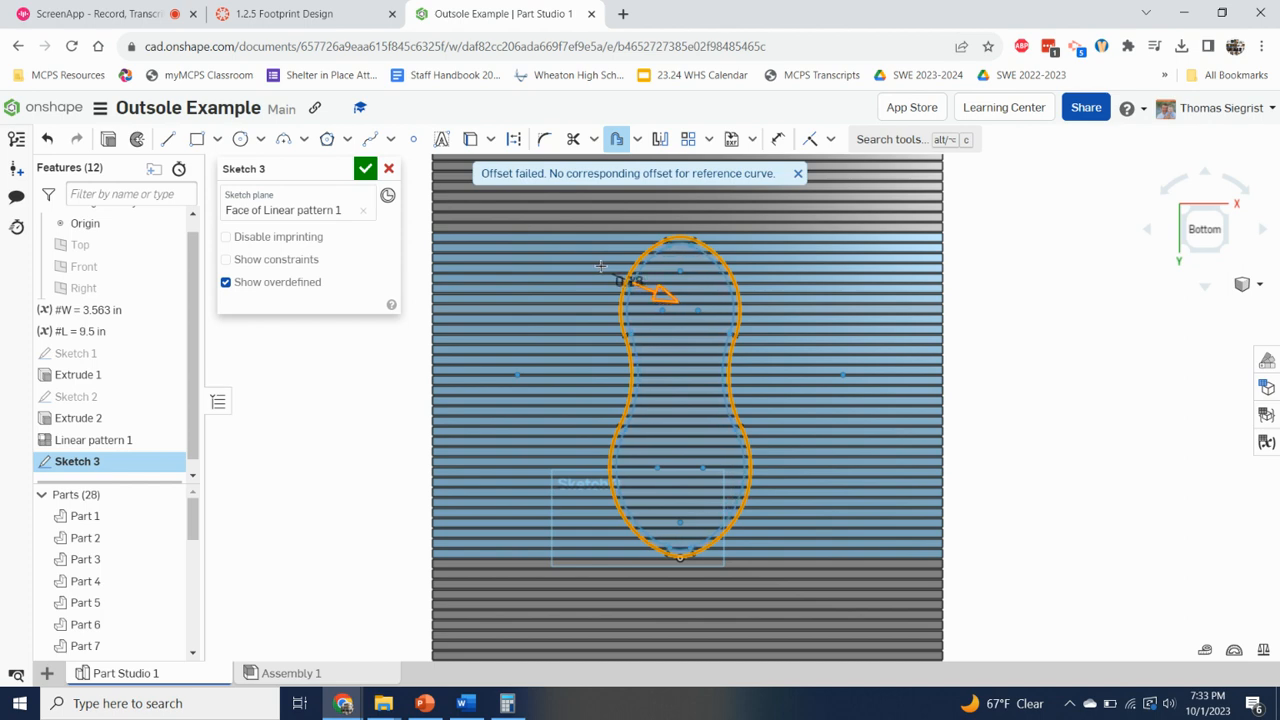
left_click(657, 288)
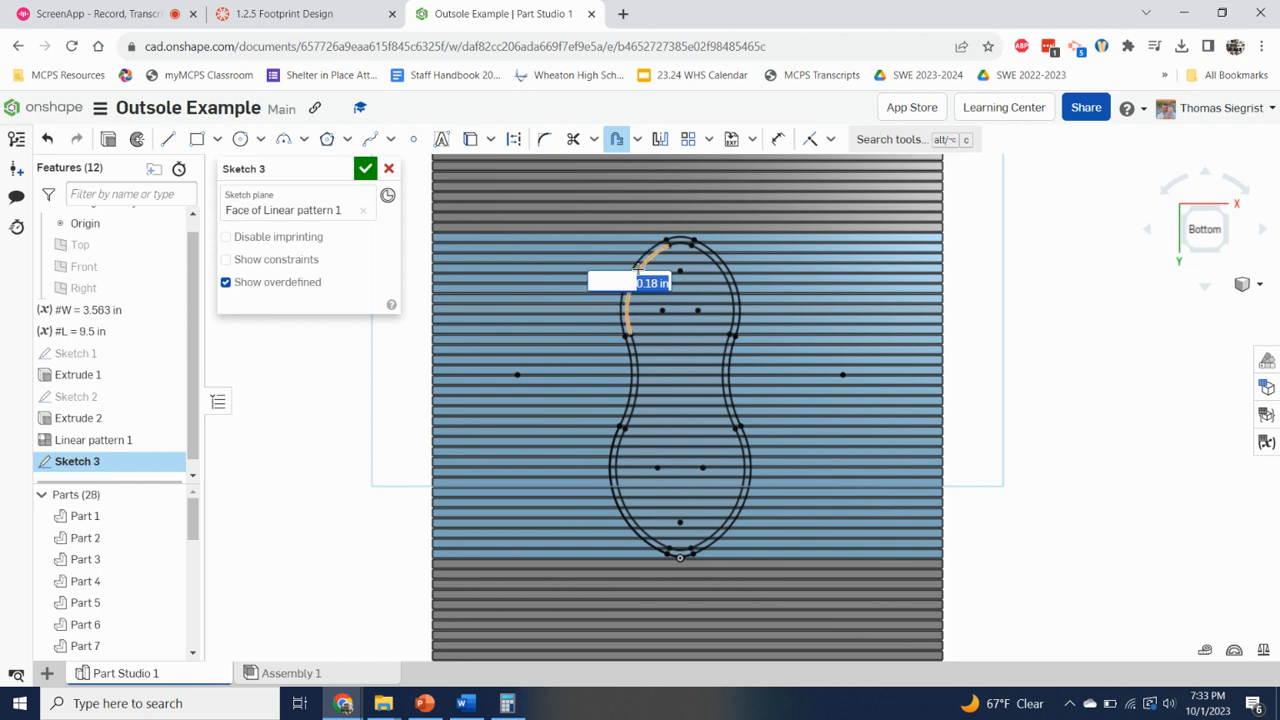
key("Return")
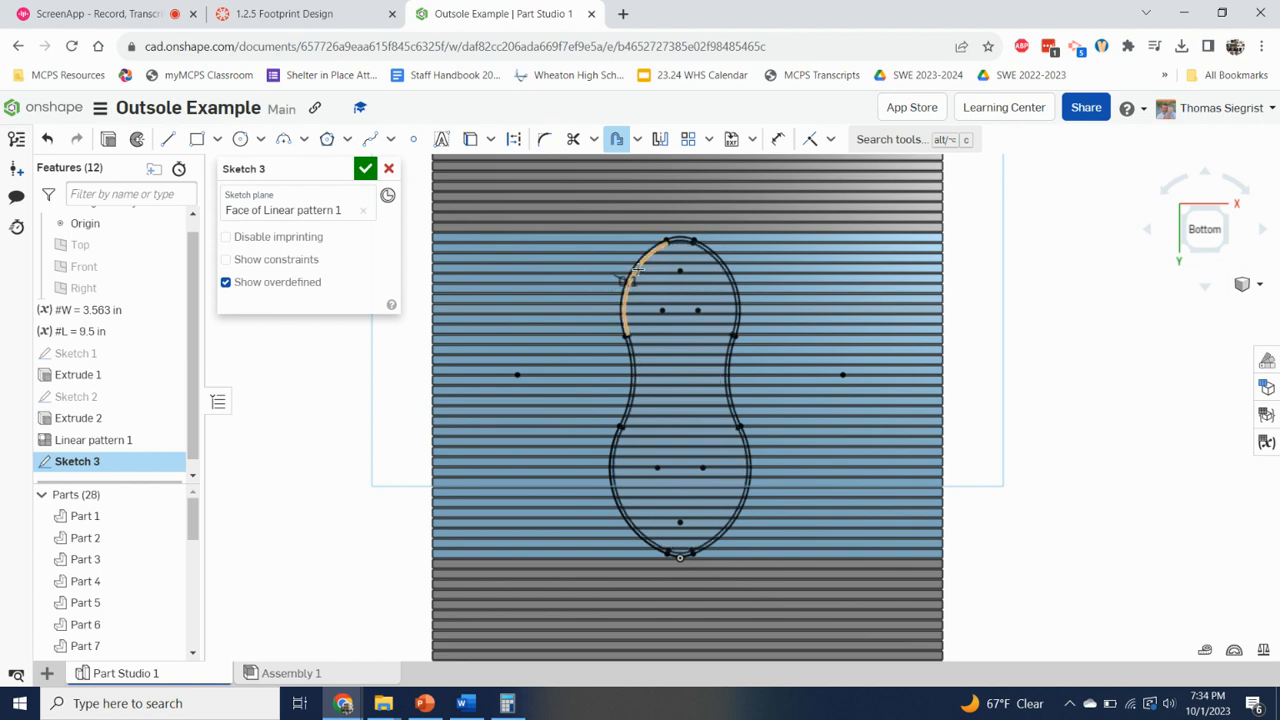
scroll(640, 275, "up", 4)
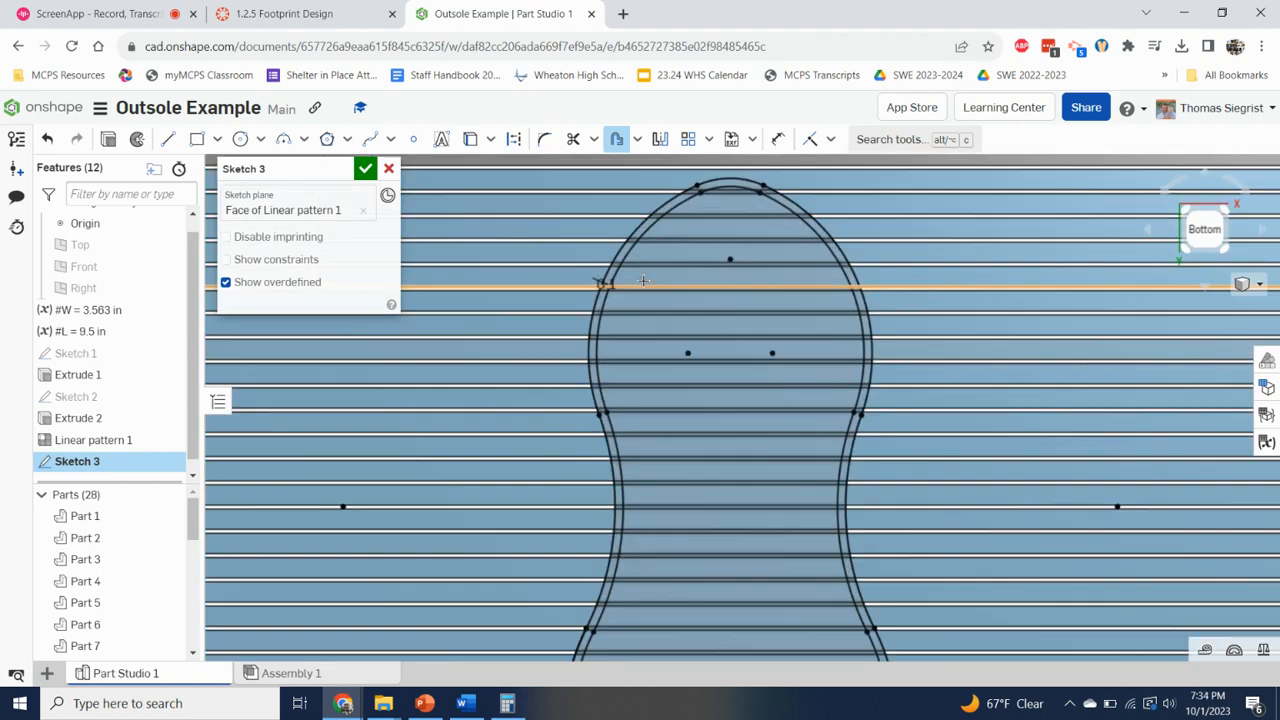
- Add a corner rectangle about 16.7 by 18.9 in to the outline sketch, enclosing the whole bar pattern, and finish the sketch
left_click(365, 169)
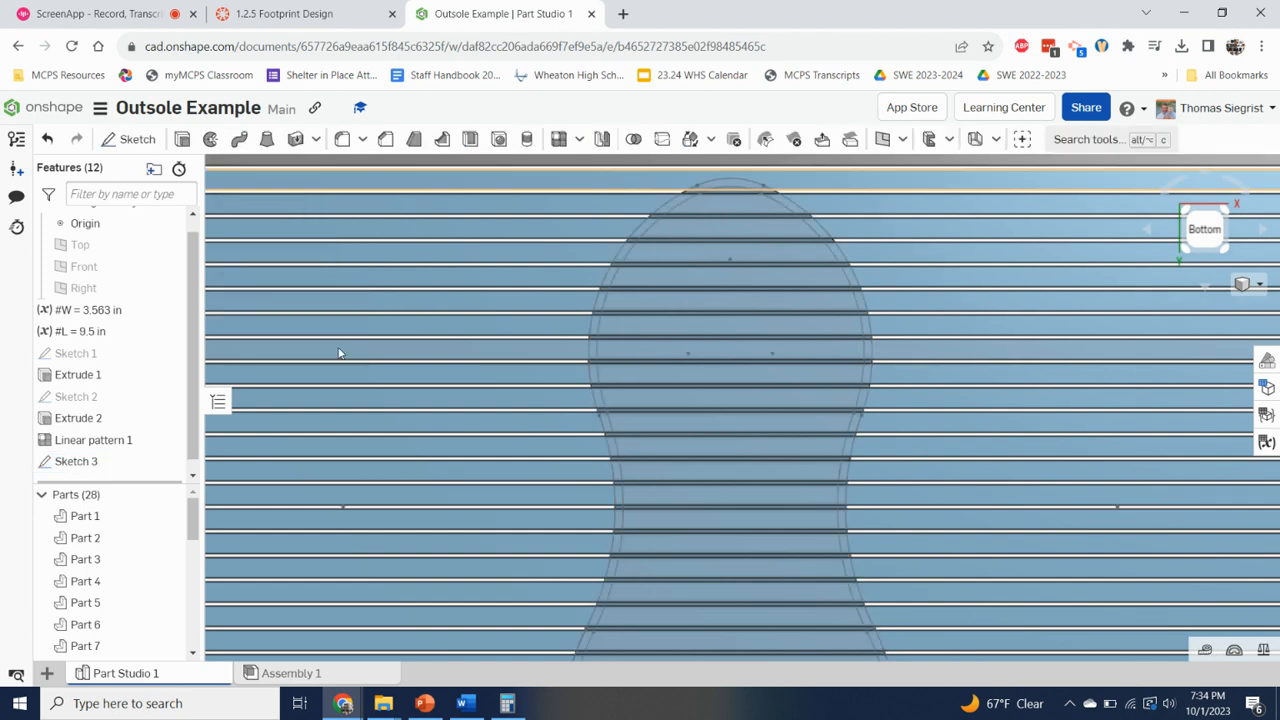
double_click(114, 463)
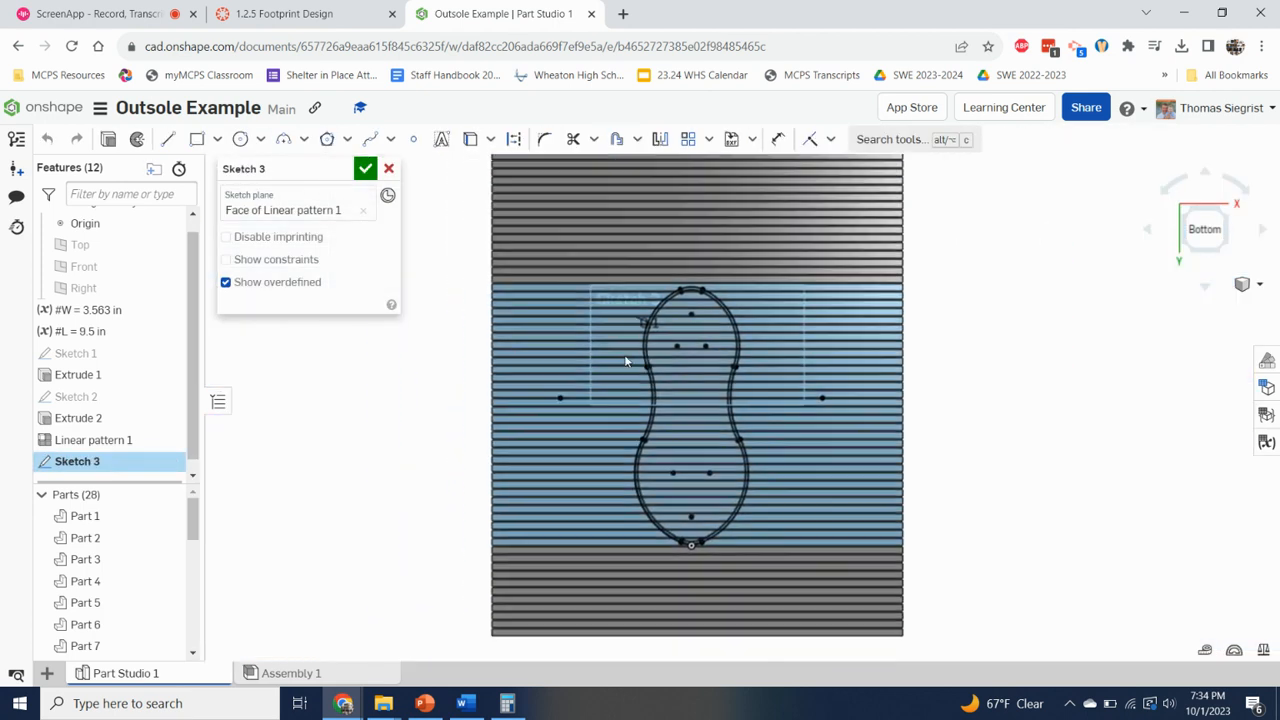
left_click(197, 139)
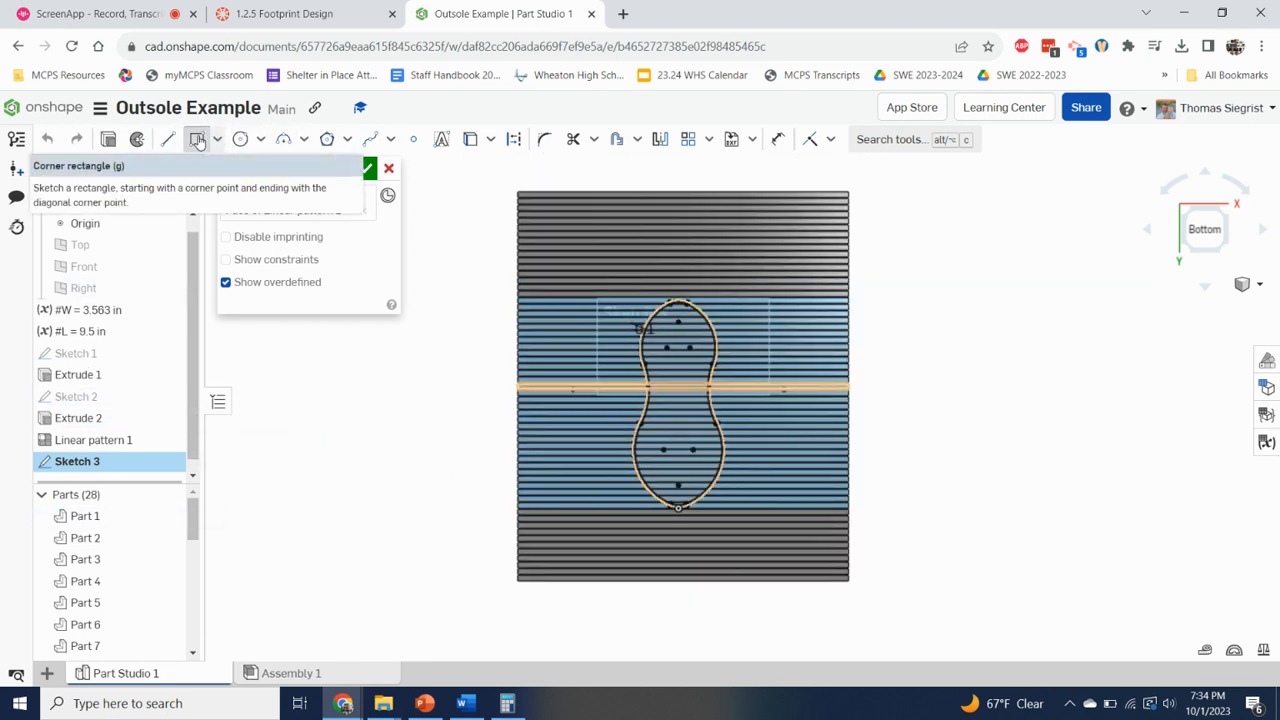
left_click(506, 176)
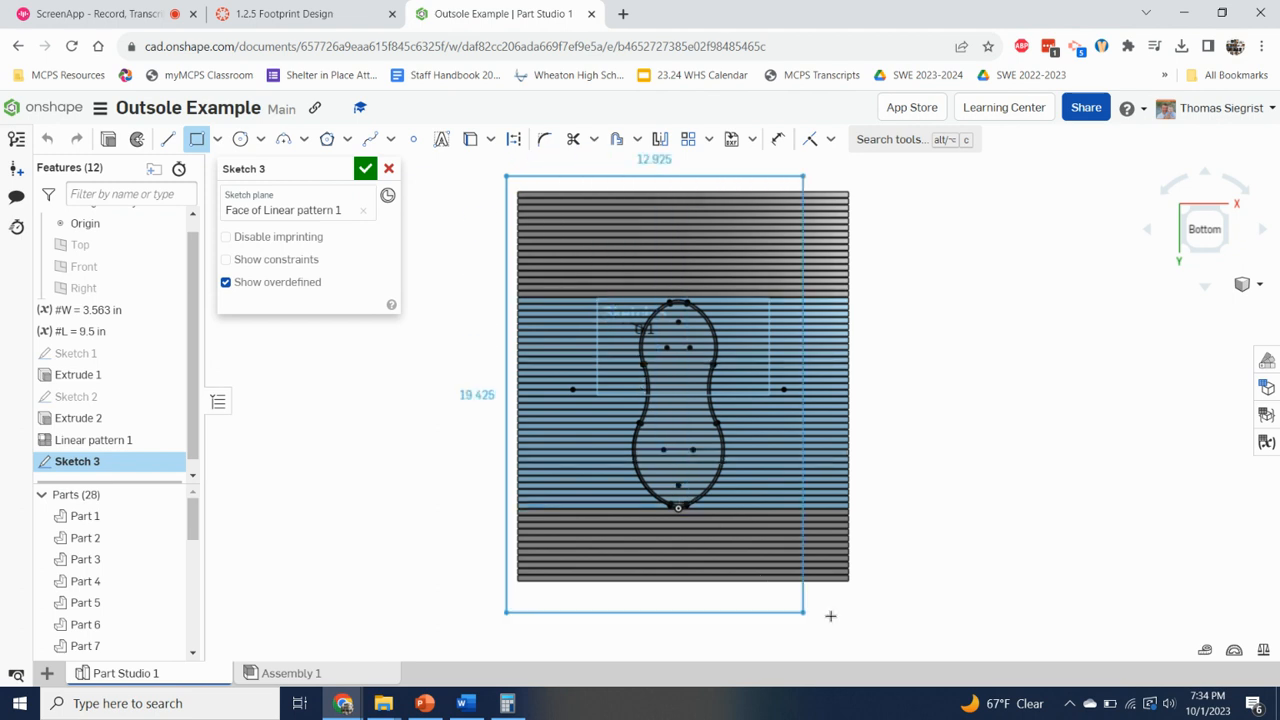
left_click(874, 594)
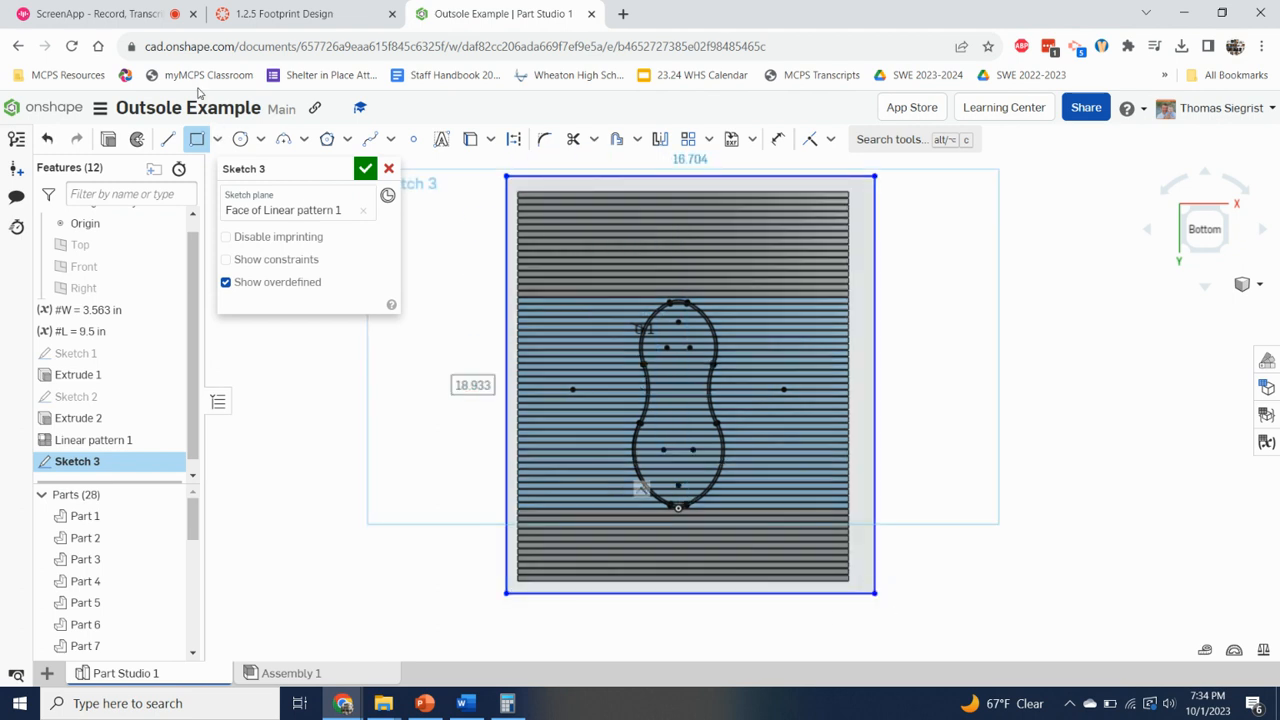
left_click(366, 169)
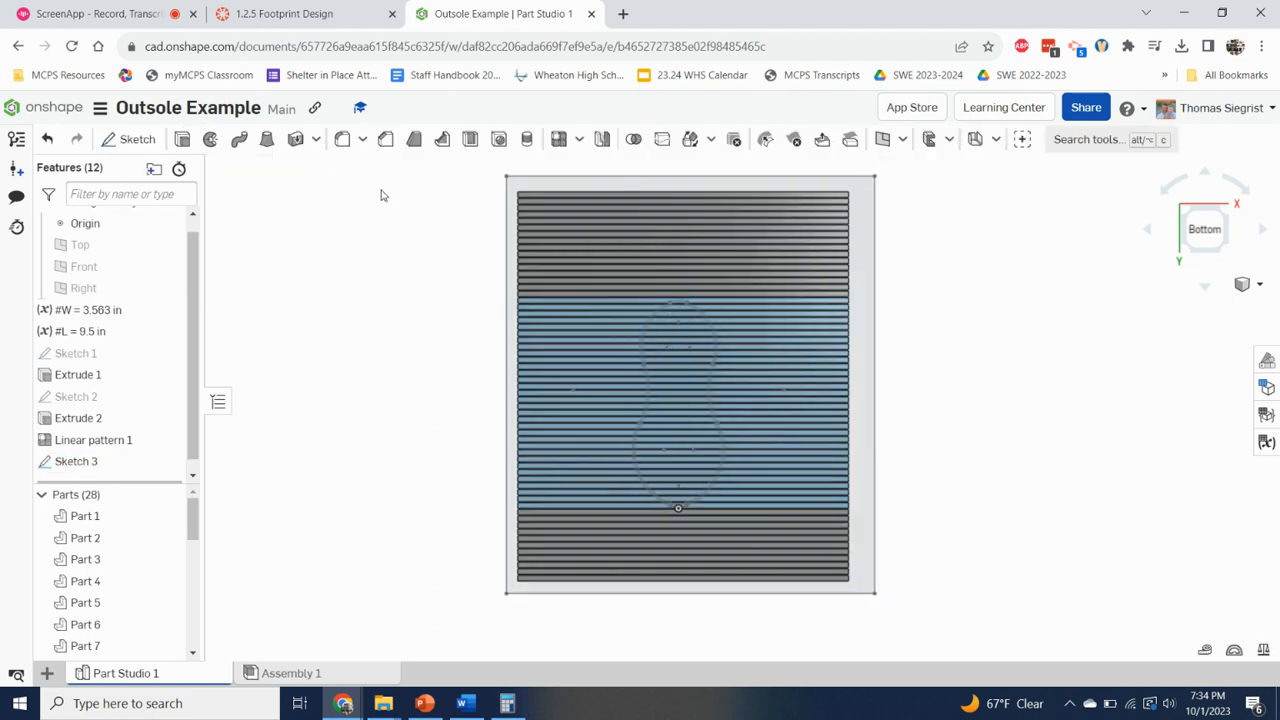
- Set up a Remove extrude with a blind depth of 0.05 in, using the sketch region between the rectangle and the sole outline
left_click(182, 139)
left_click(310, 222)
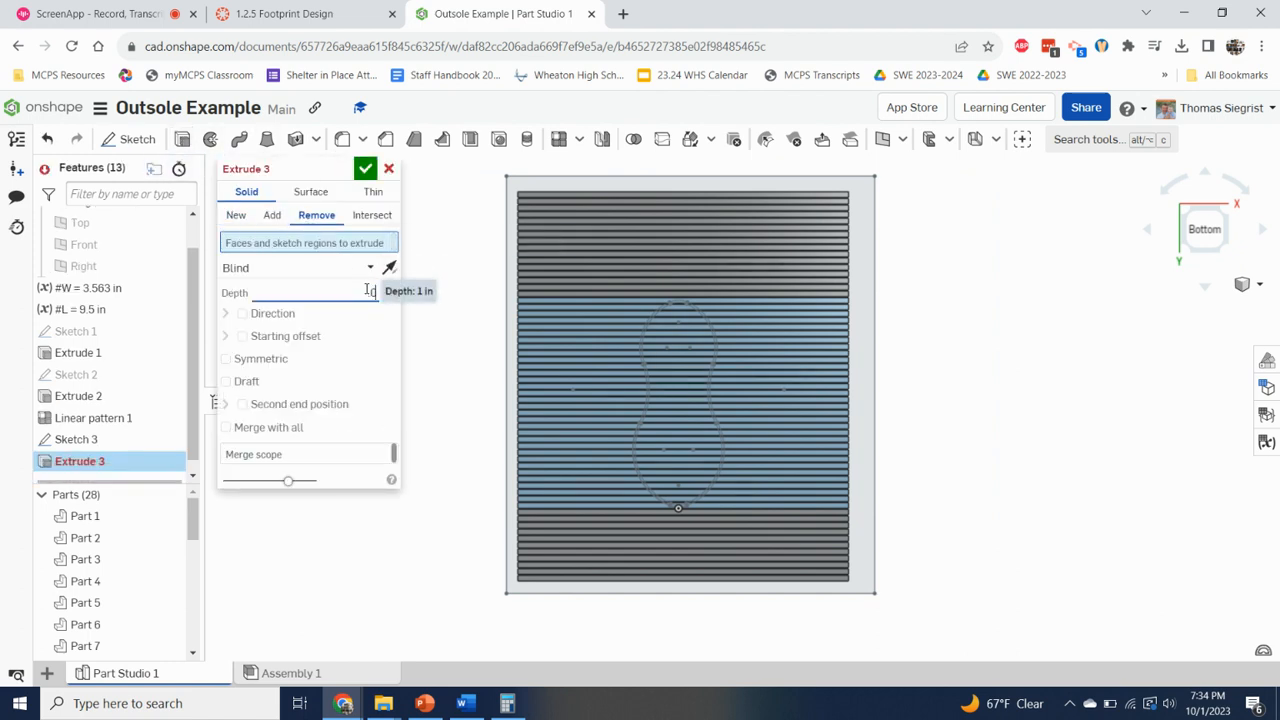
left_click(672, 271)
scroll(660, 320, "up", 5)
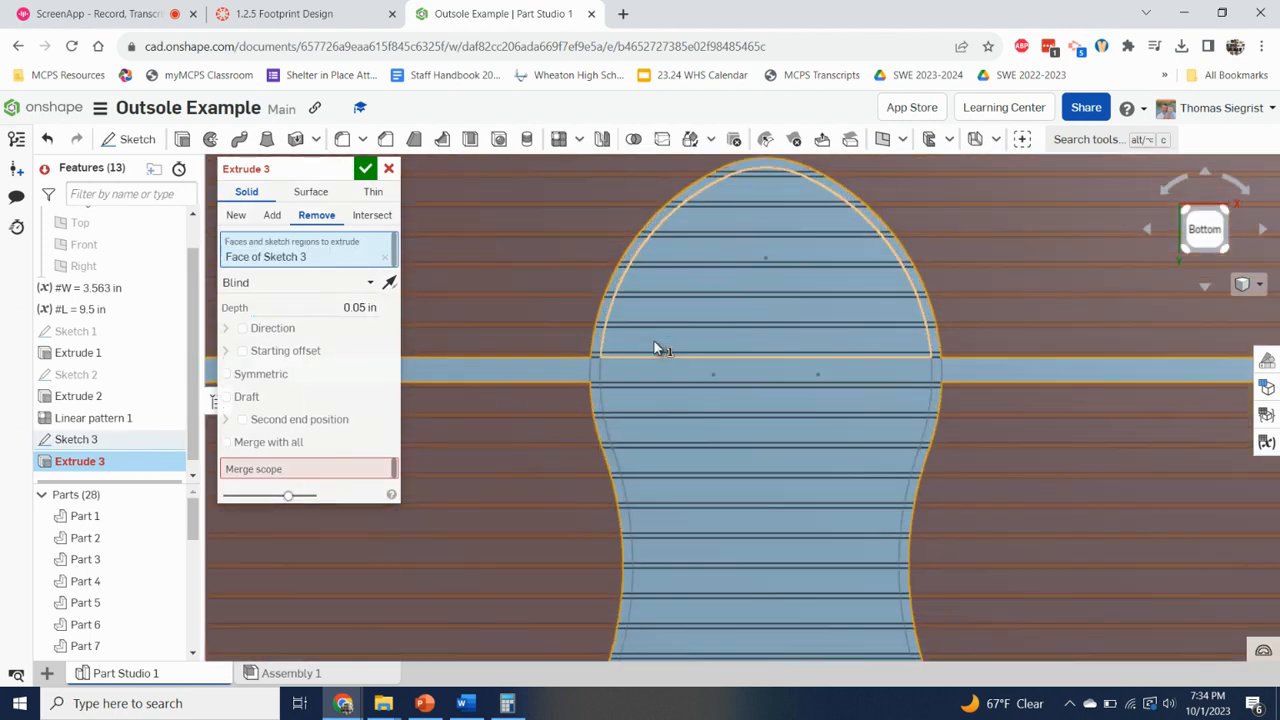
- Add the rim regions between the sole outline and its inward offset, plus the strip regions on both sides of the sole, to the cut
left_click(622, 271)
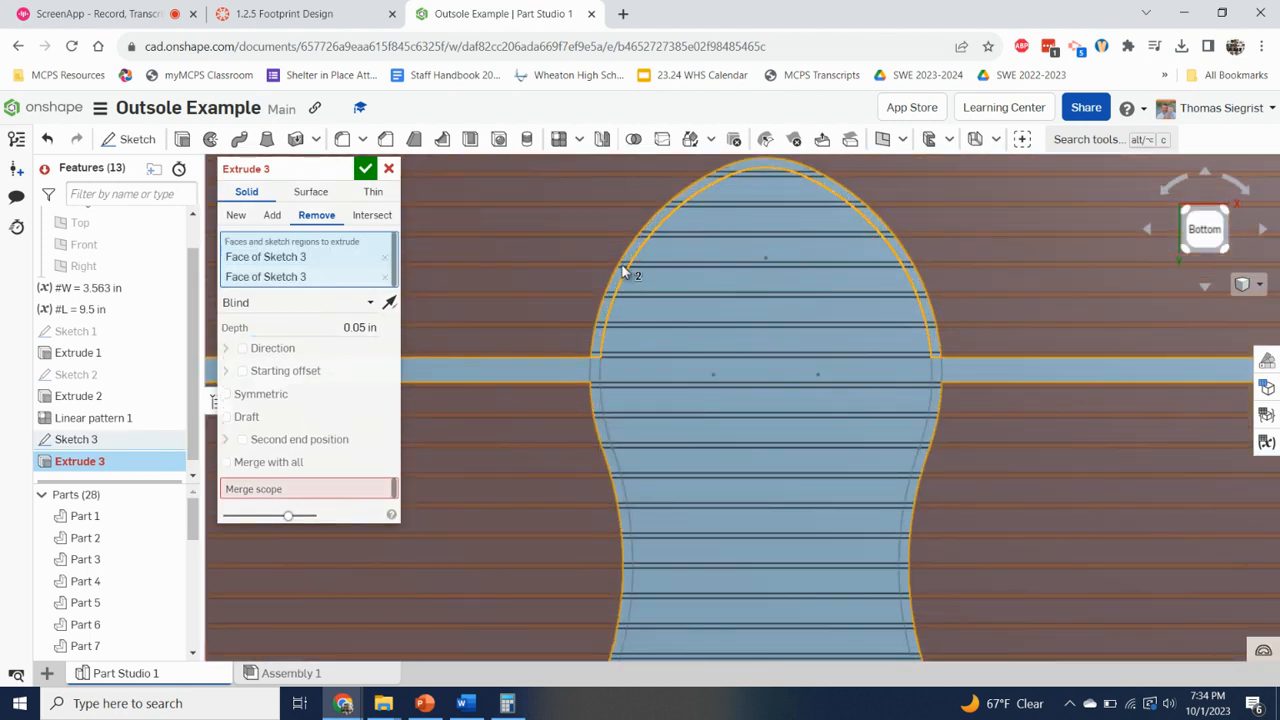
left_click(592, 372)
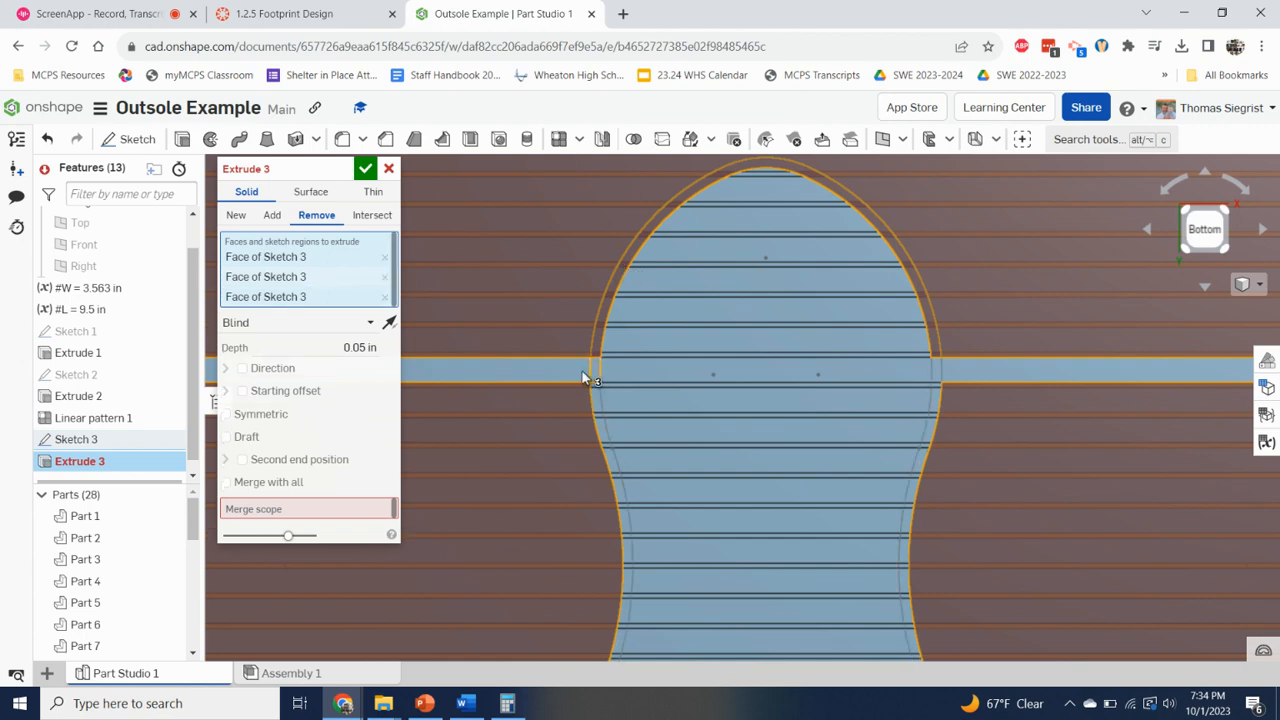
left_click(903, 373)
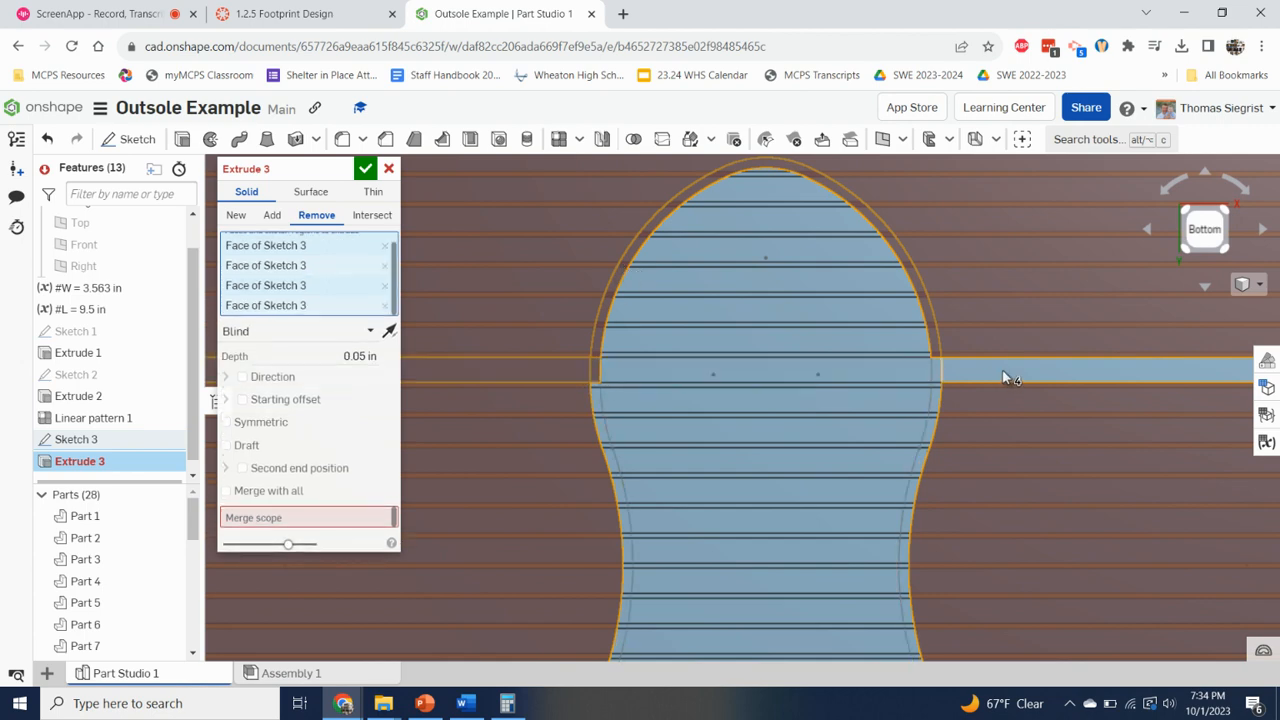
left_click(932, 404)
scroll(700, 434, "down", 5)
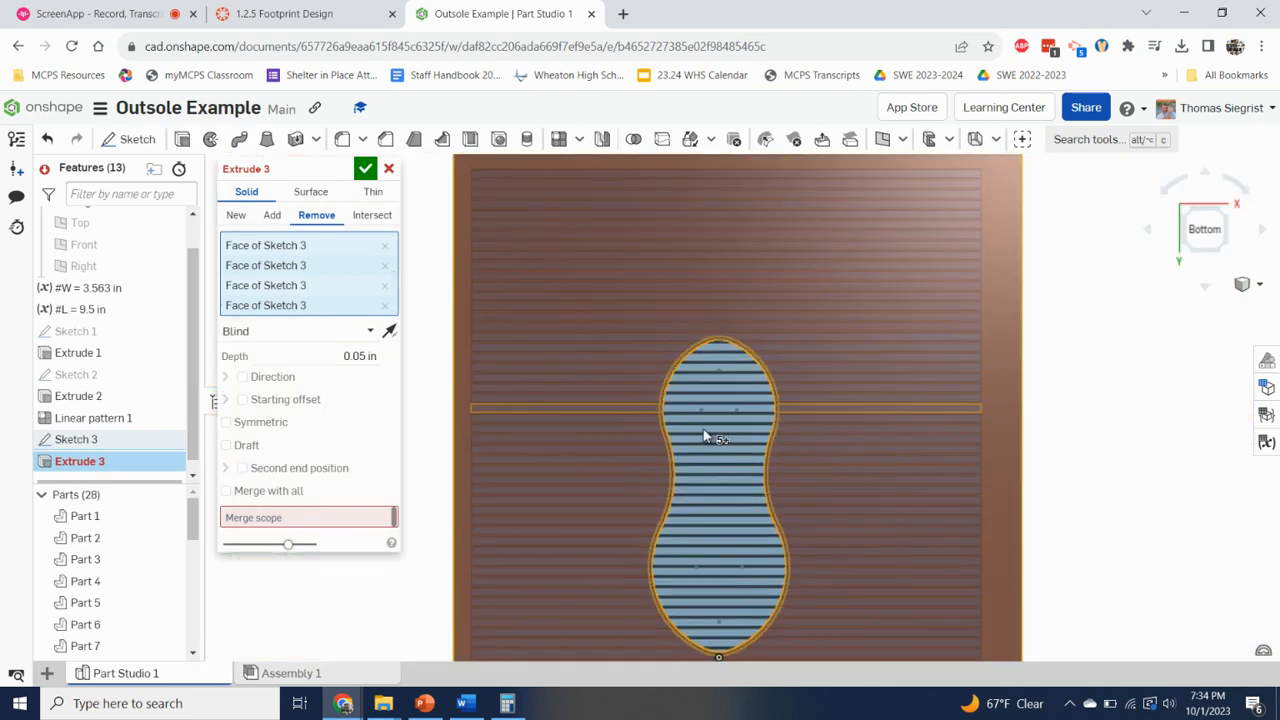
left_click(365, 170)
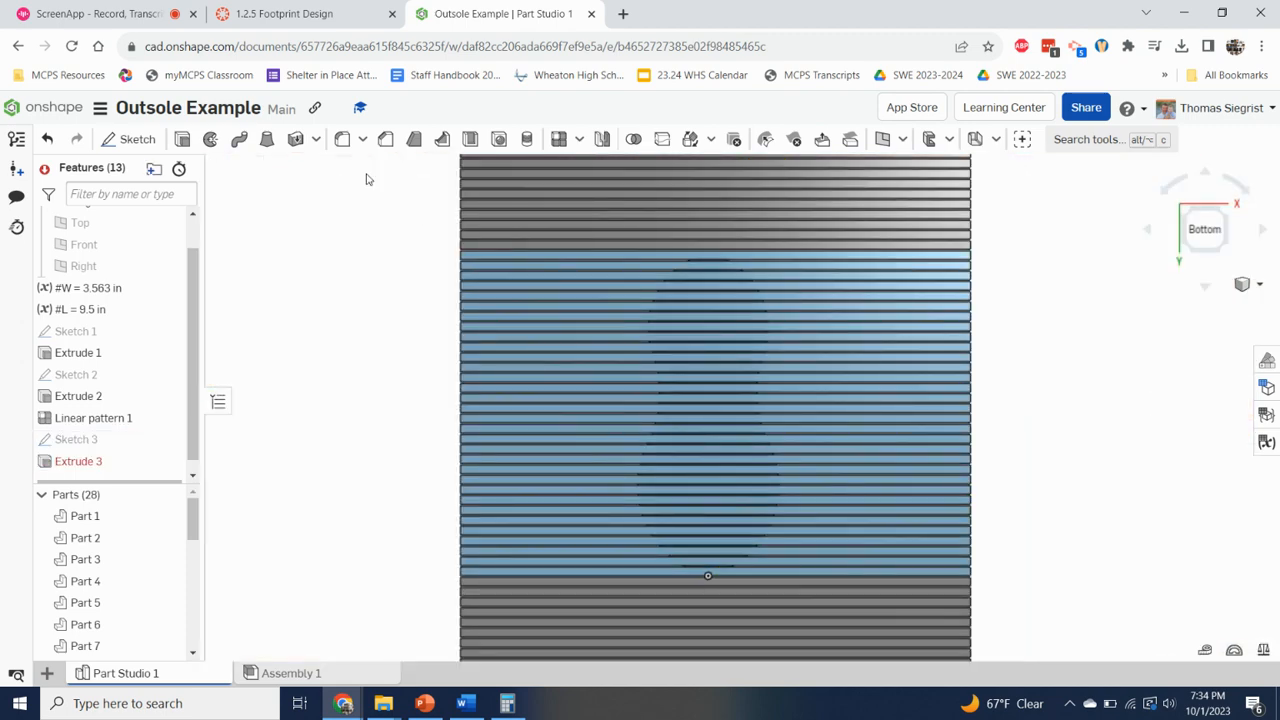
- Edit the Remove extrude so that it merges with all parts, trimming the bars to the inset outline
double_click(81, 463)
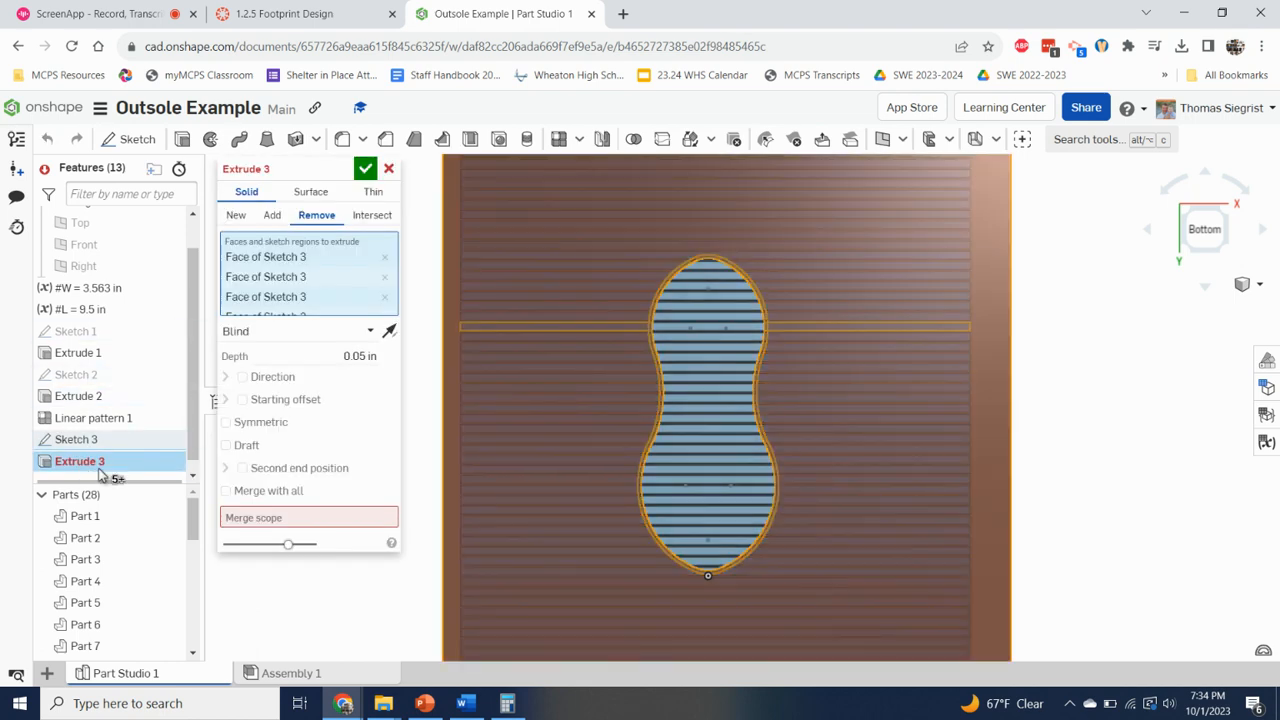
left_click(226, 491)
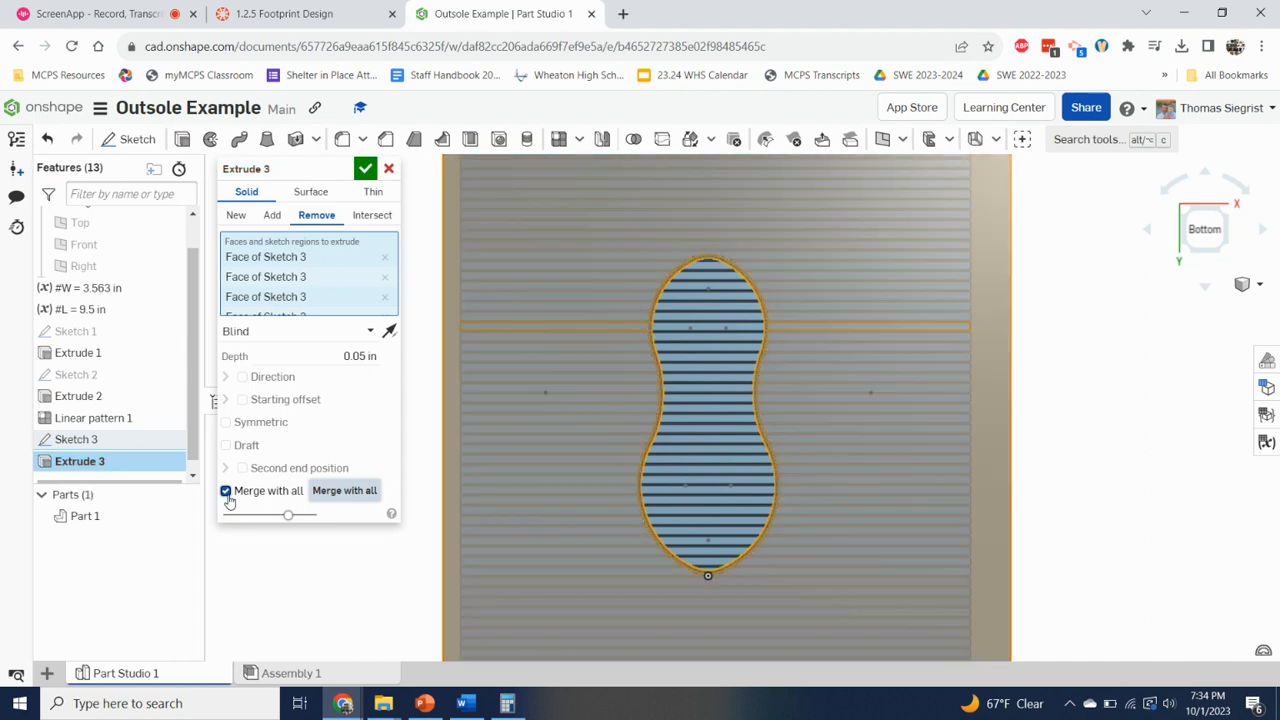
left_click(366, 169)
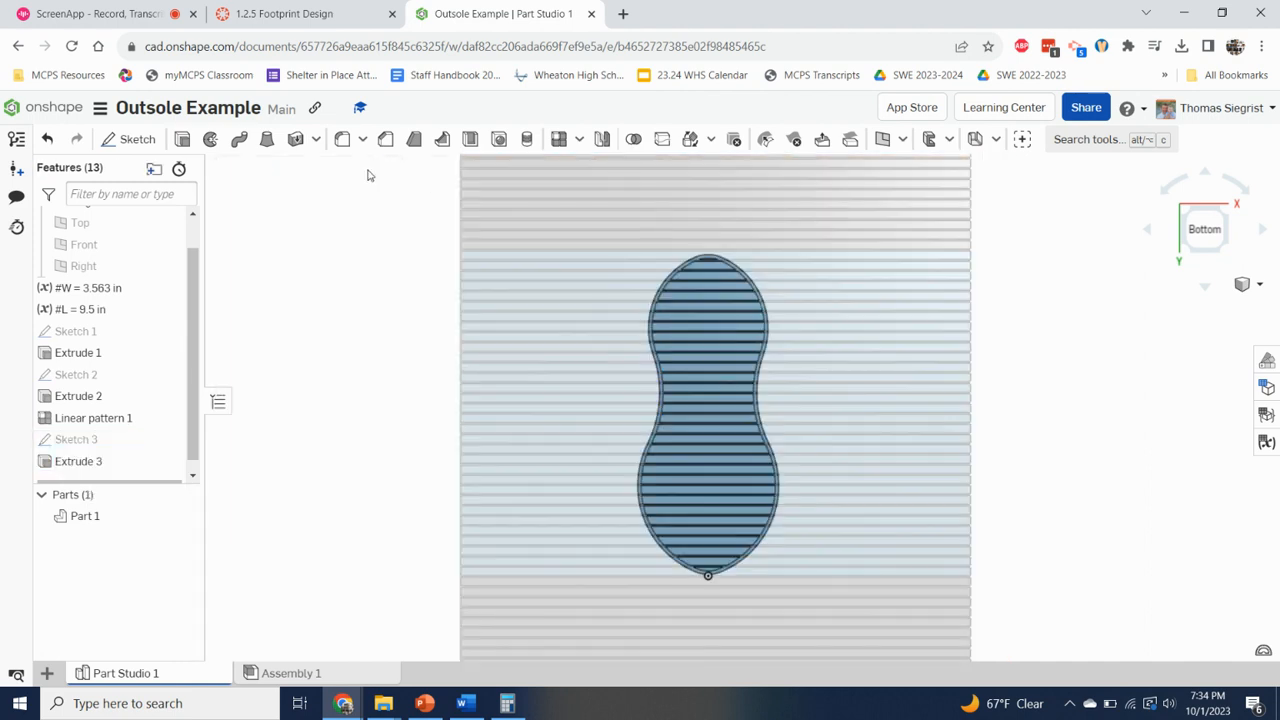
scroll(704, 405, "up", 5)
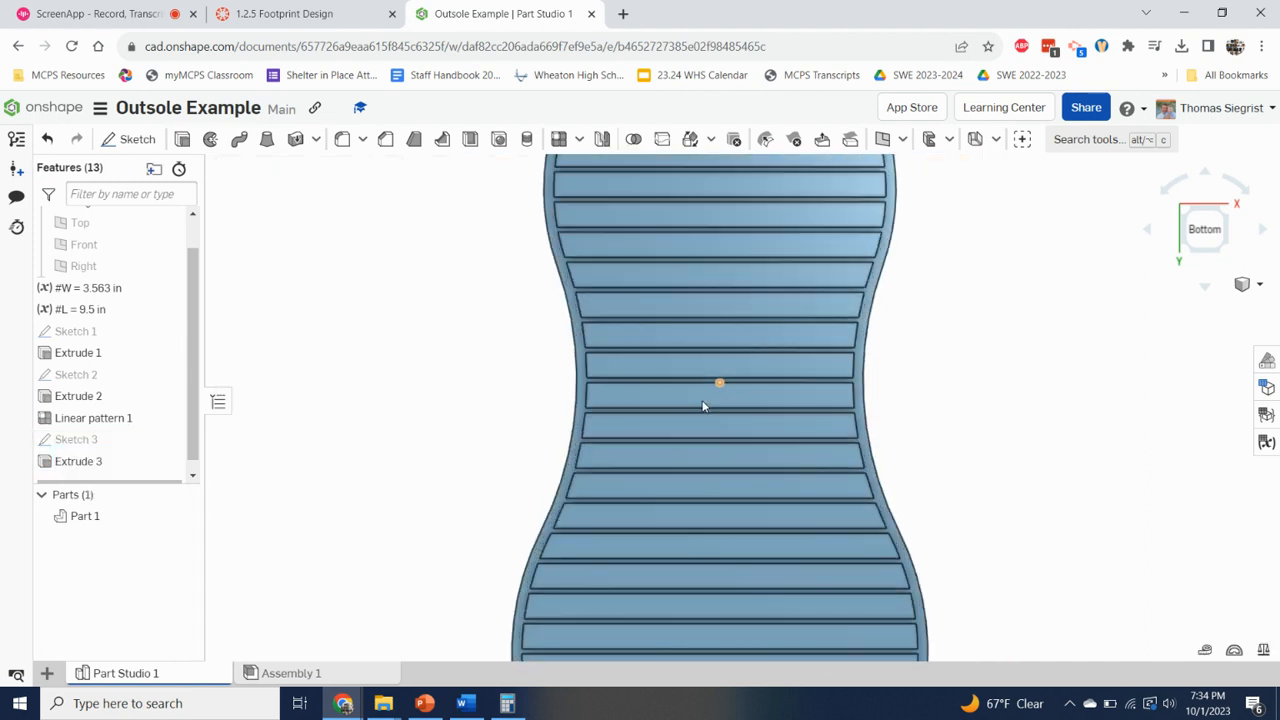
scroll(698, 400, "down", 5)
scroll(696, 404, "up", 2)
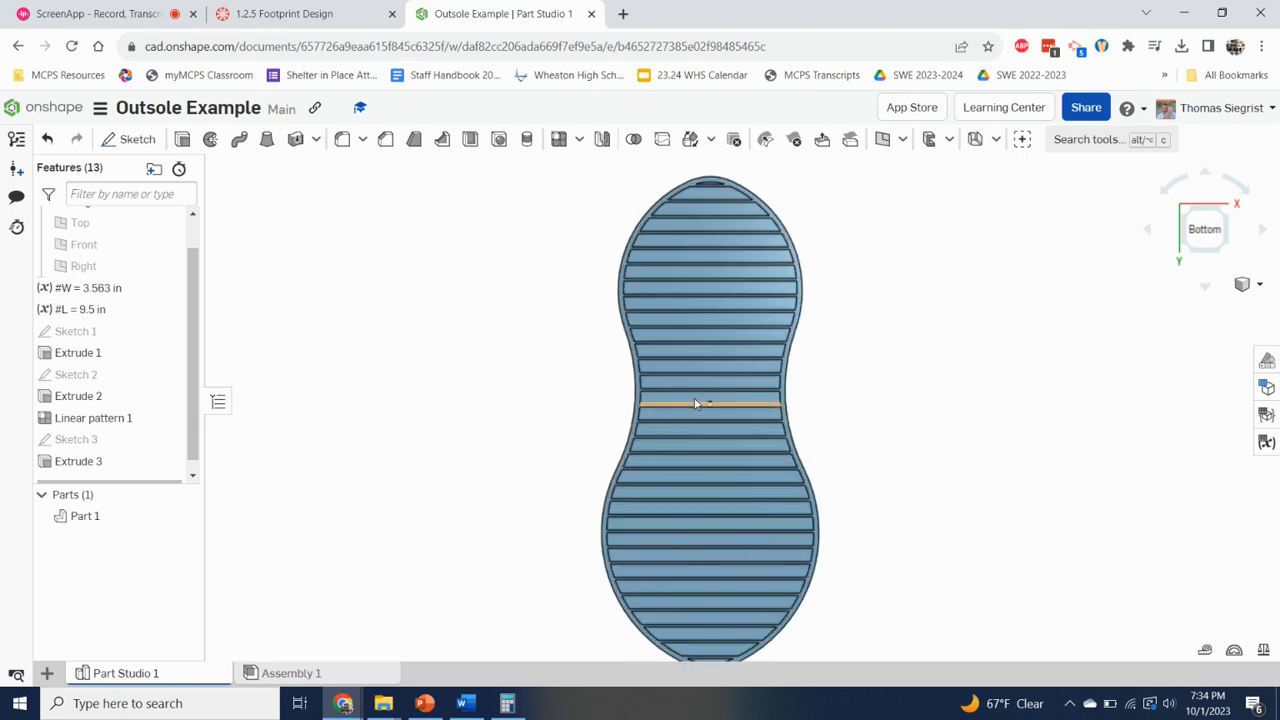
scroll(659, 397, "down", 2)
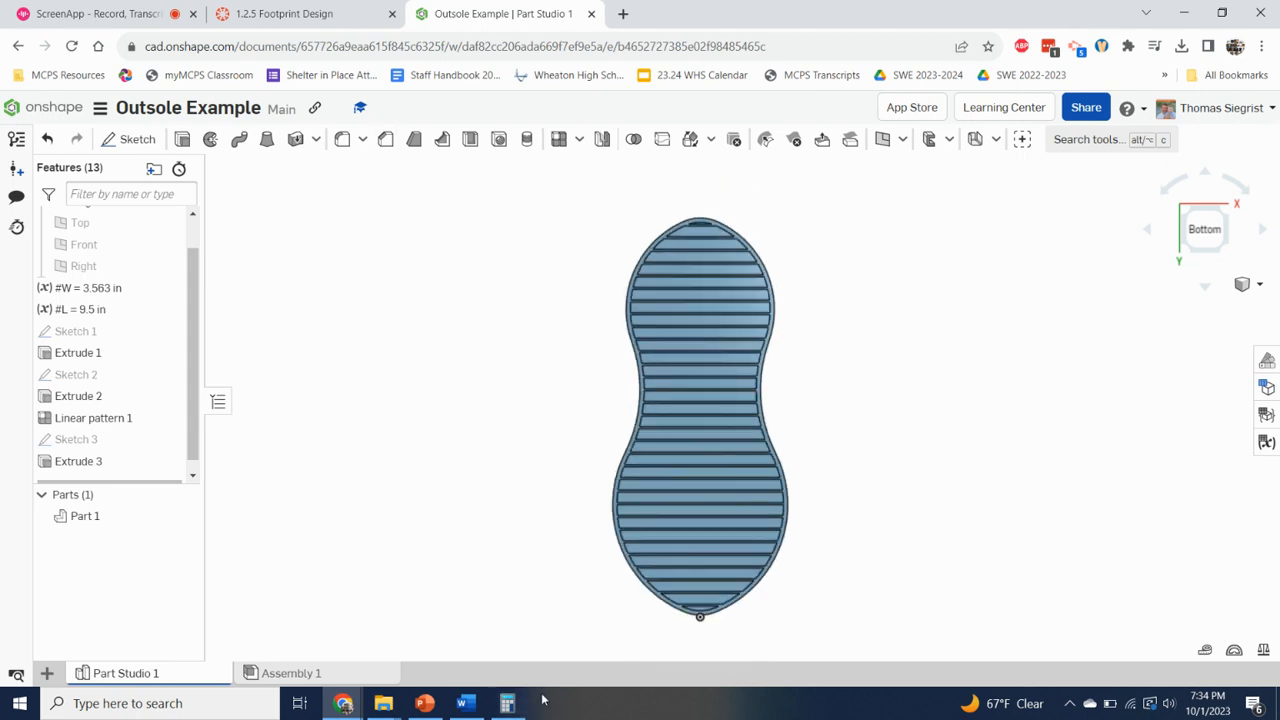
left_click(124, 20)
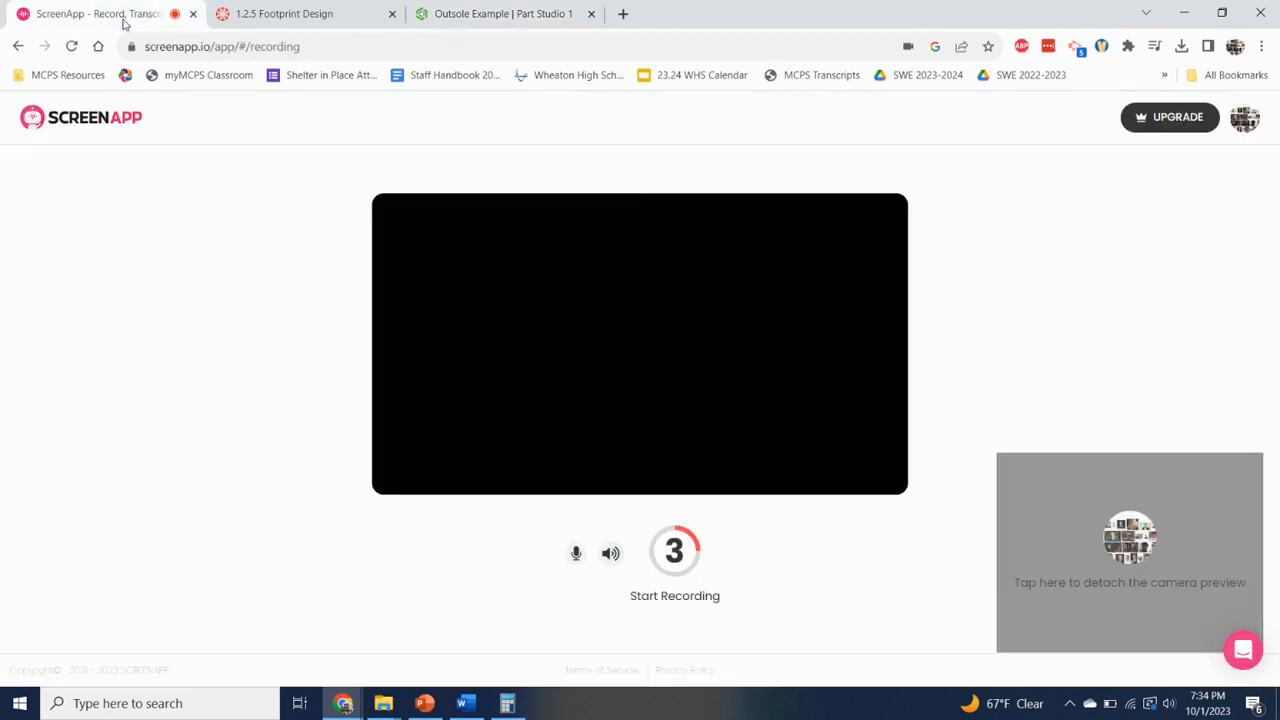